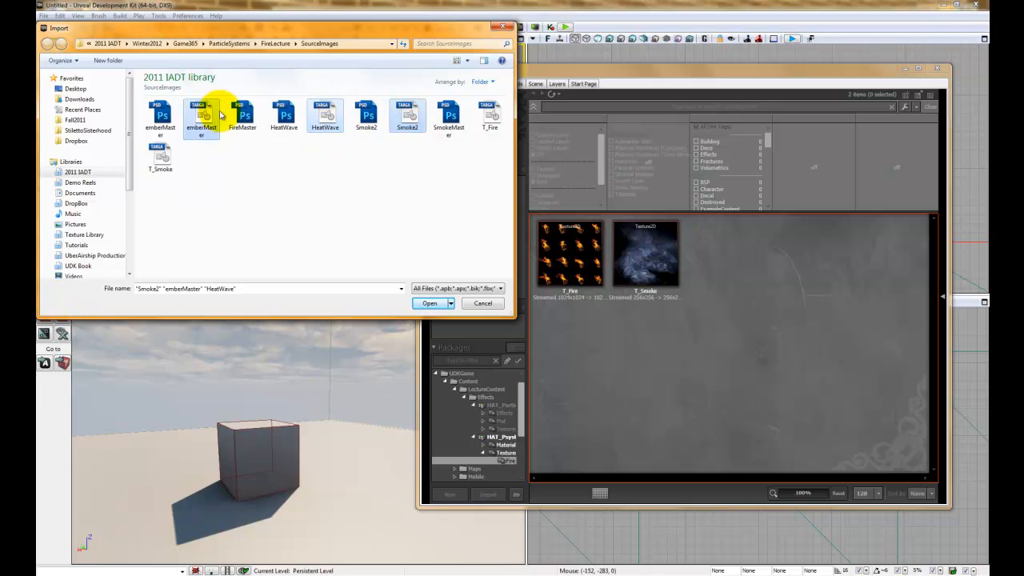
Import the Smoke2, emberMaster and HeatWave textures into HAT_Psystems under Textures.Fire, with Compression No Alpha enabled for all.
left_click(428, 304)
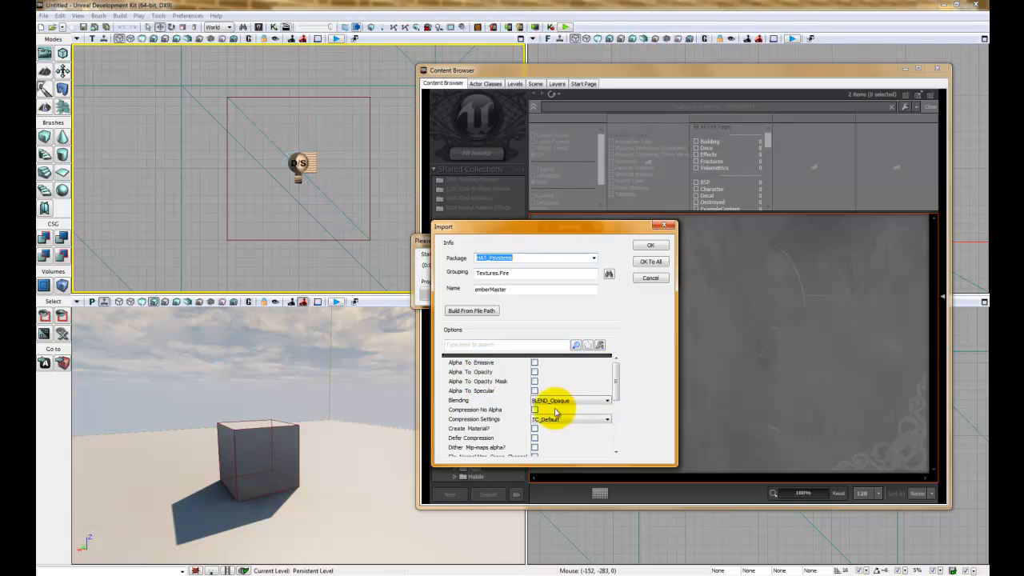
left_click(535, 411)
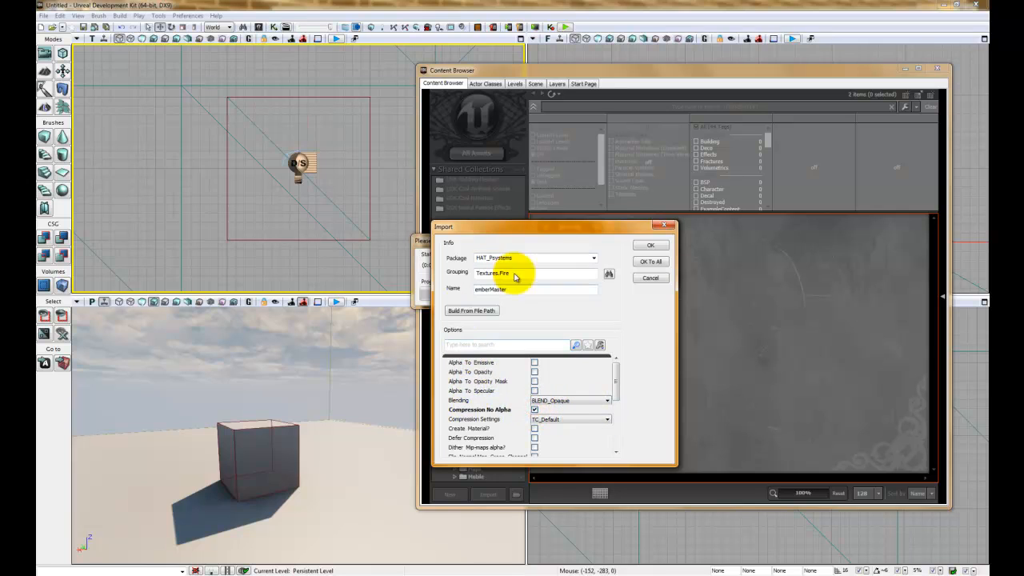
left_click(649, 264)
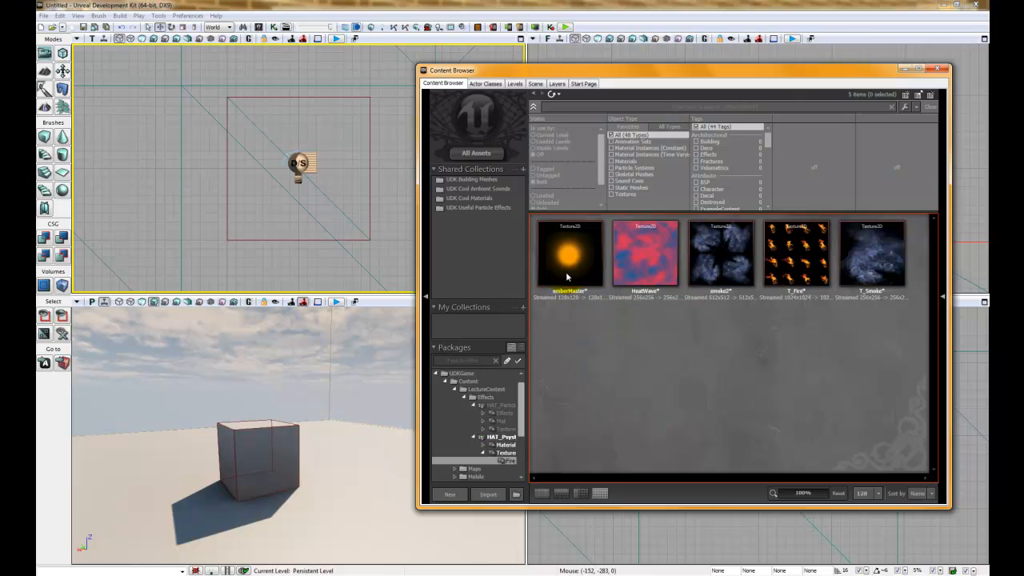
Review the materials in the HAT_Psystems package and save the package.
left_click(506, 446)
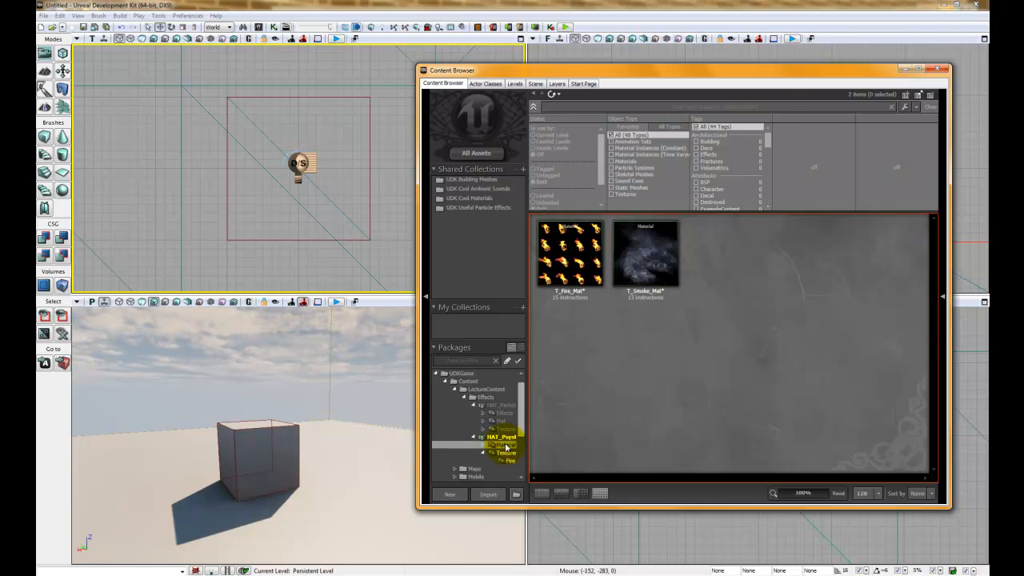
left_click(569, 260)
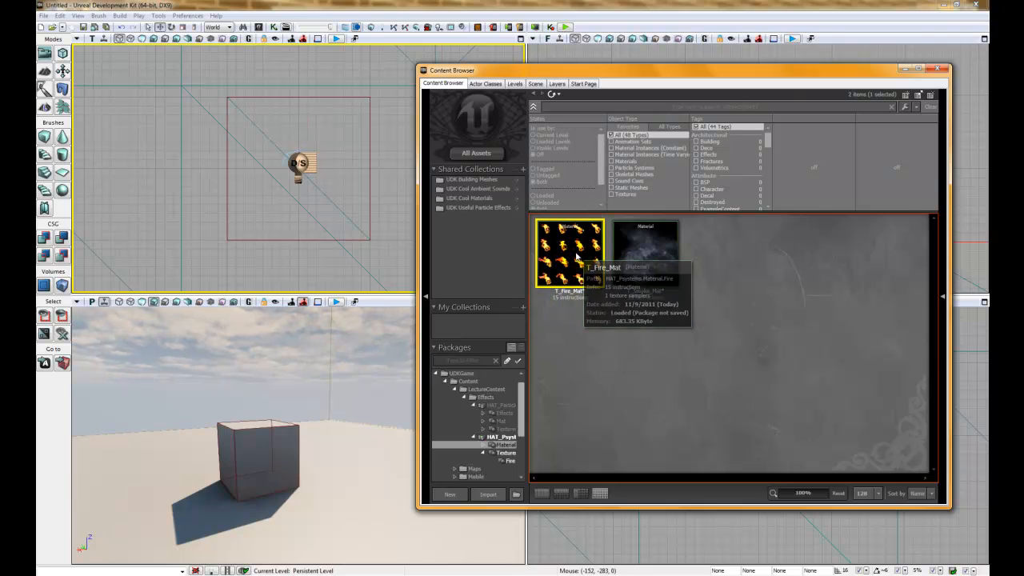
left_click(496, 437)
right_click(498, 438)
left_click(509, 445)
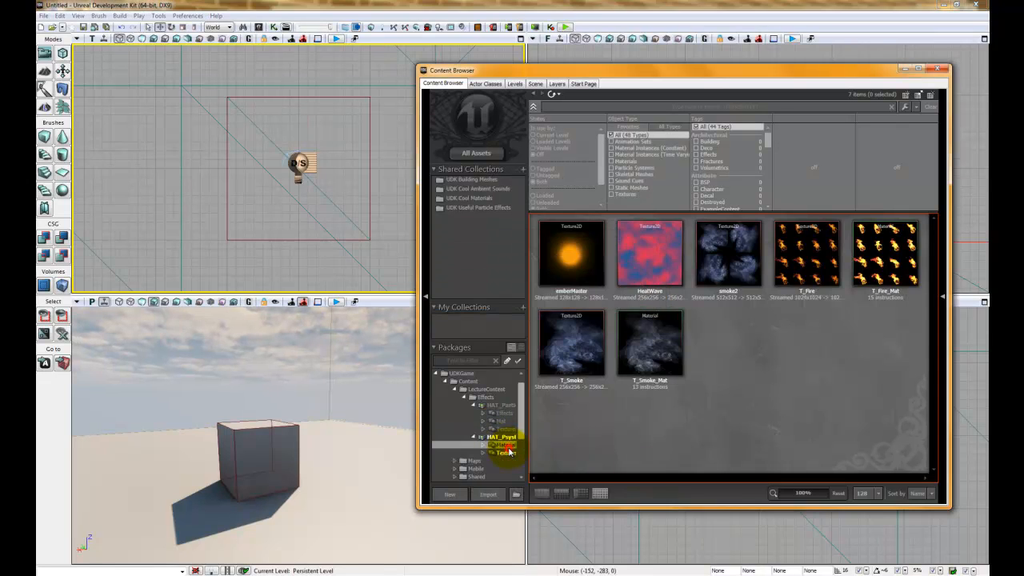
Copy T_Fire_Mat within the Material.Fire group of HAT_Psystems as T_Embers_Mat.
left_click(505, 445)
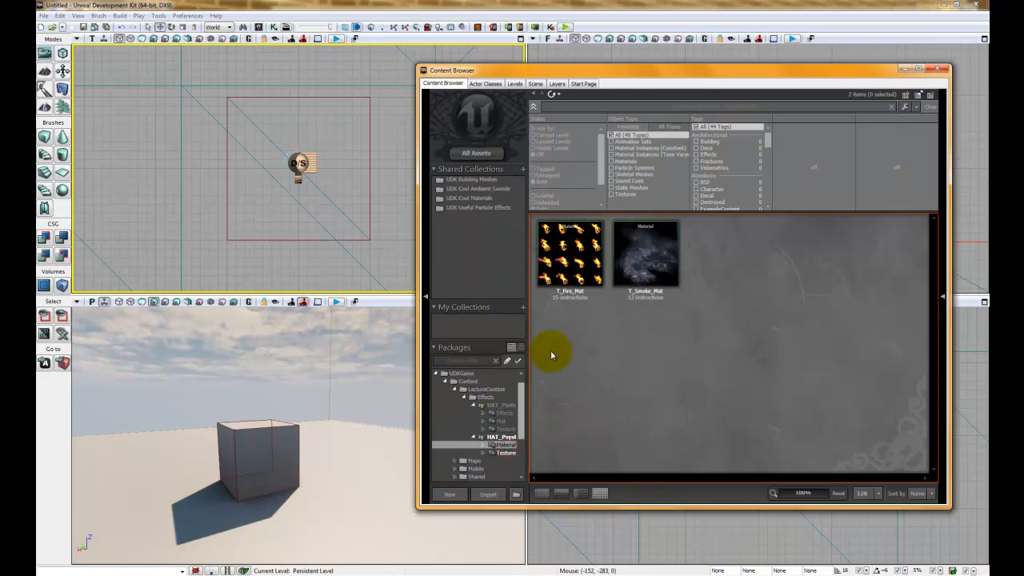
right_click(569, 244)
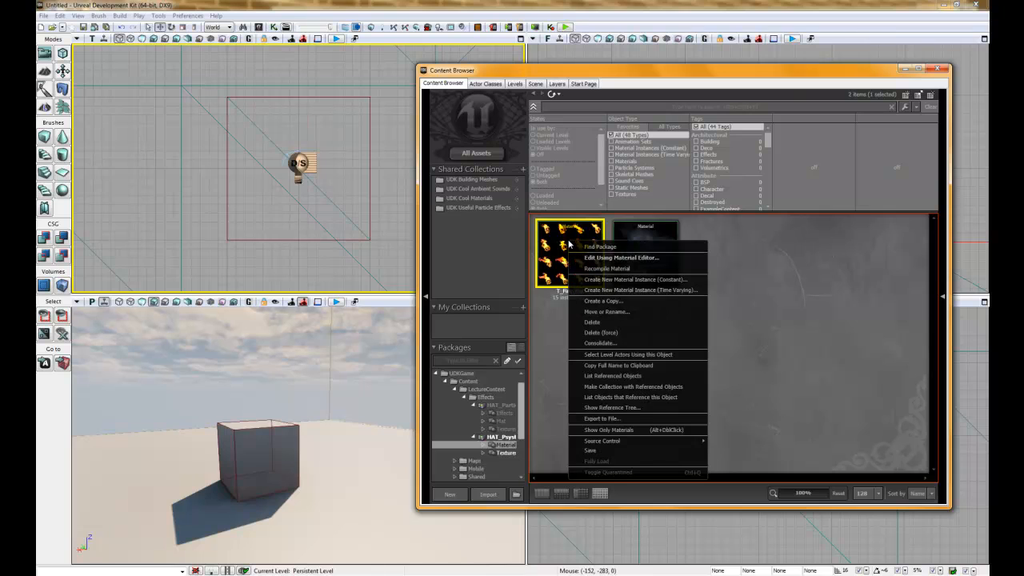
left_click(617, 300)
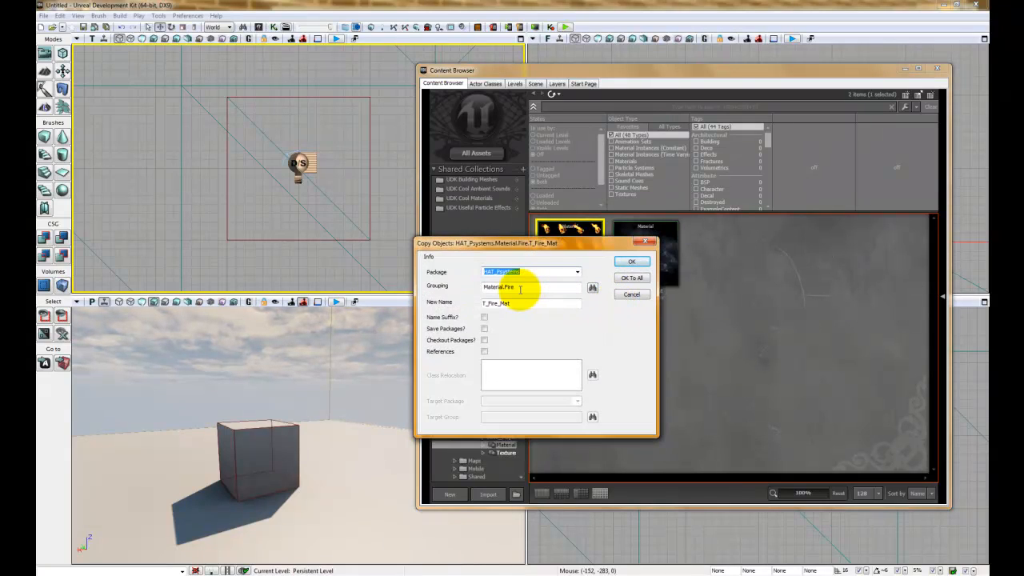
left_click(487, 304)
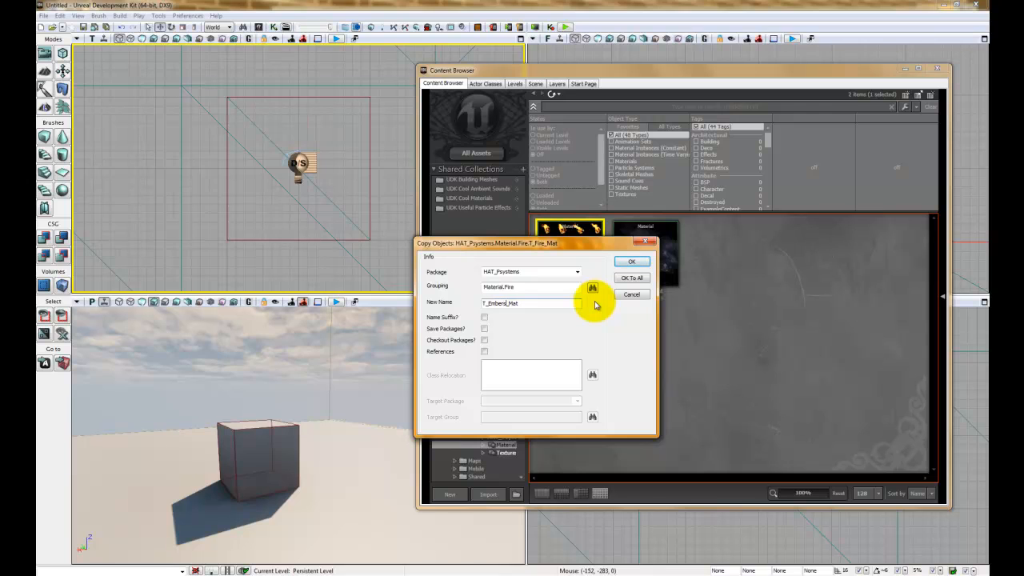
left_click(634, 263)
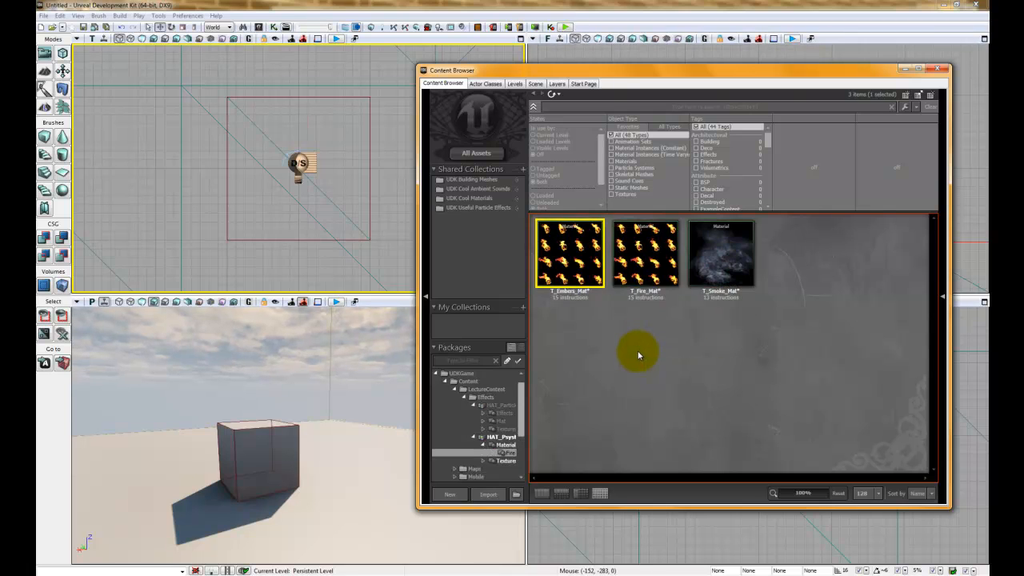
Open T_Embers_Mat in the Material Editor and restore its window to a smaller size so the Content Browser stays reachable.
double_click(558, 253)
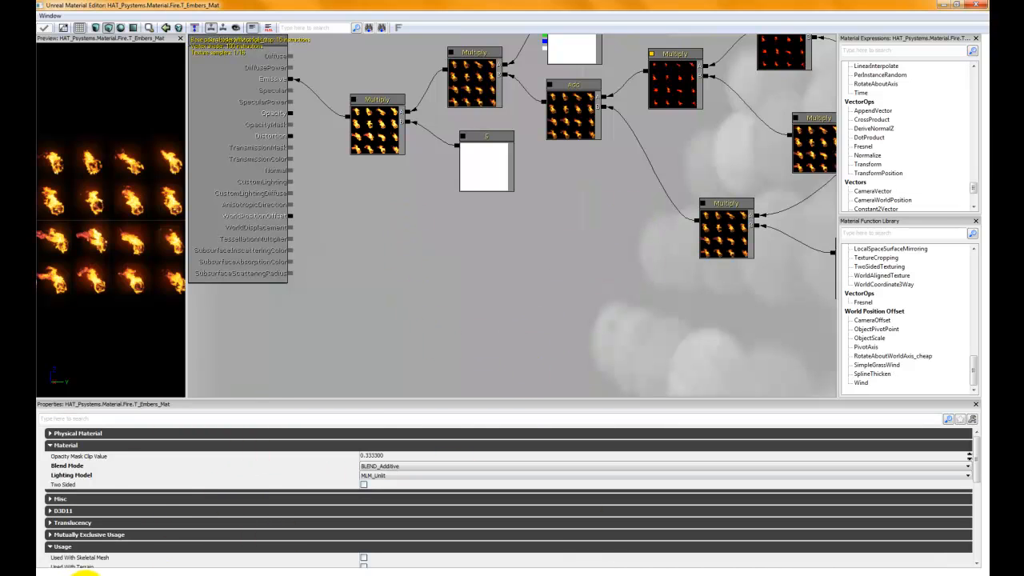
left_click(84, 572)
left_click(84, 572)
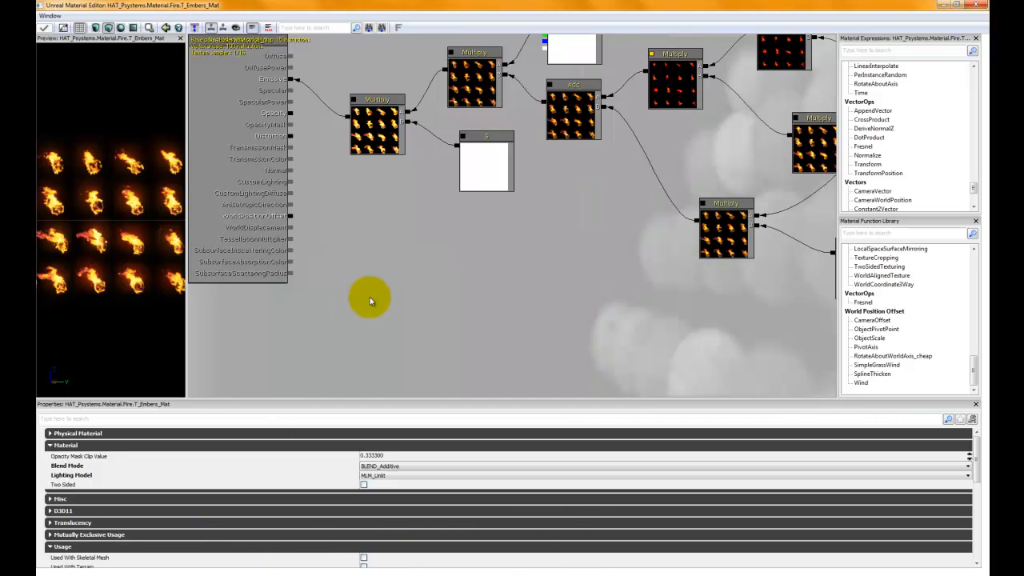
left_click(957, 5)
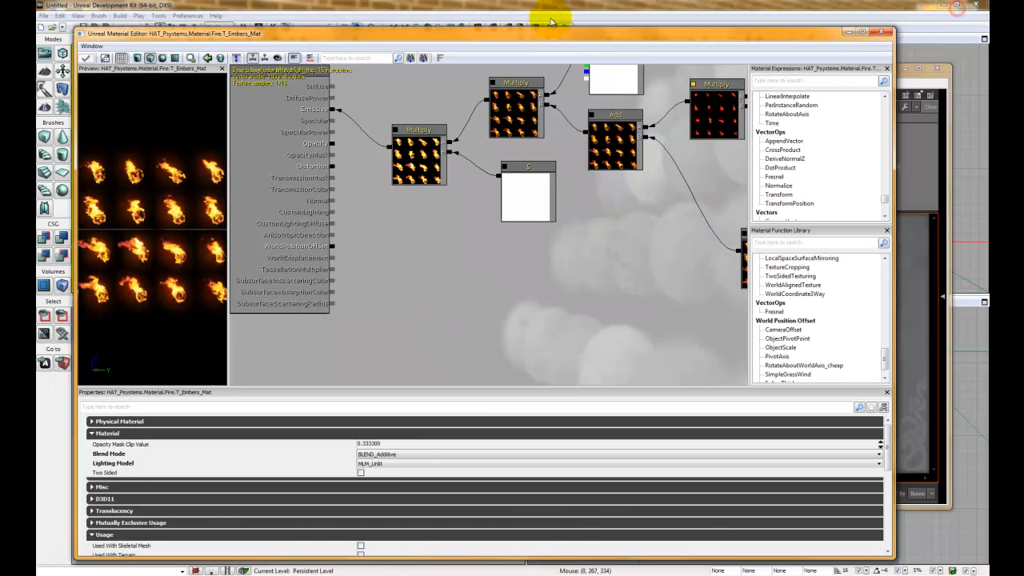
left_click_drag(522, 29, 497, 12)
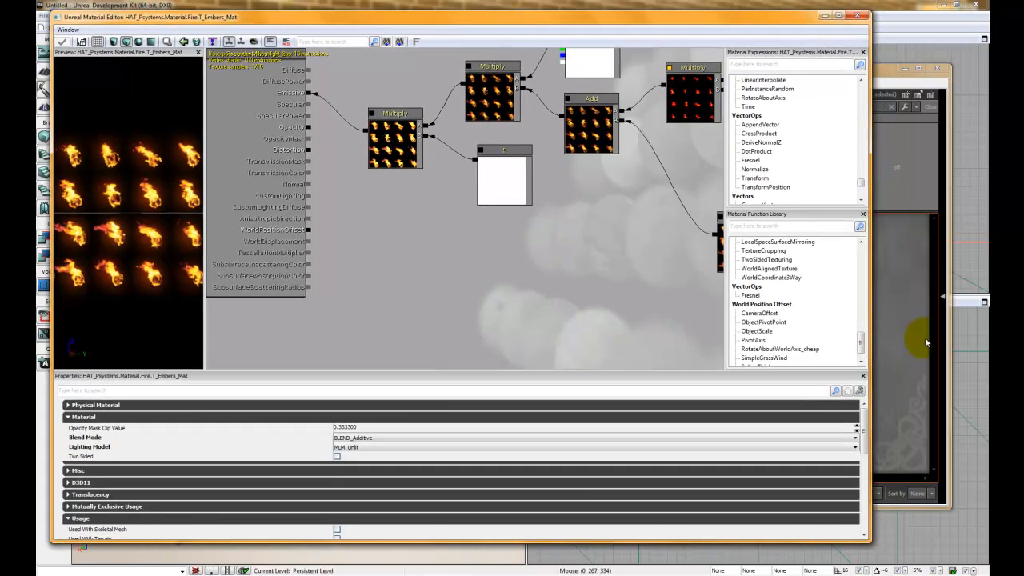
Select the emberMaster texture among the package's textures and return to the T_Embers_Mat material graph.
left_click(912, 336)
left_click_drag(521, 411, 521, 436)
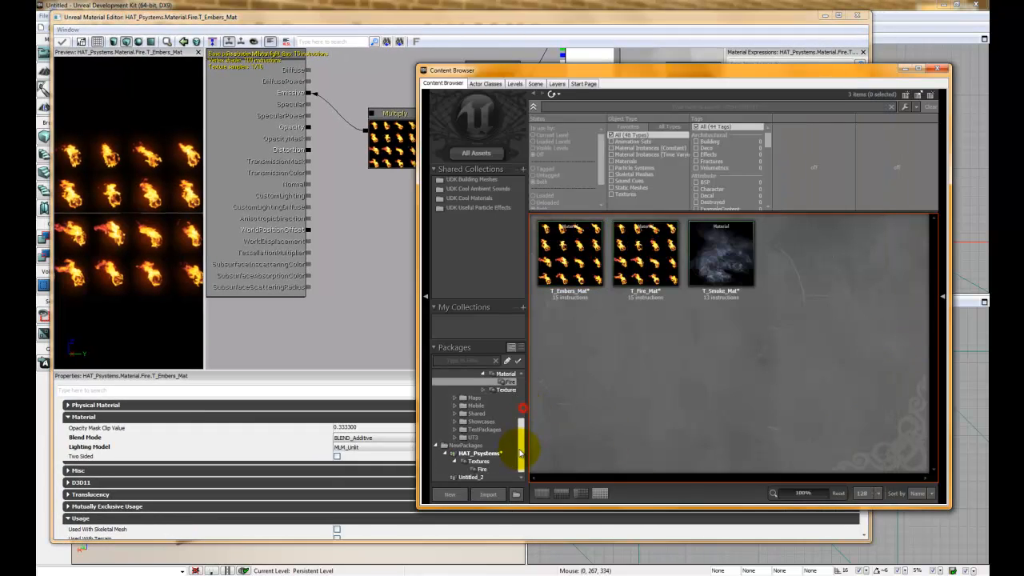
left_click(502, 389)
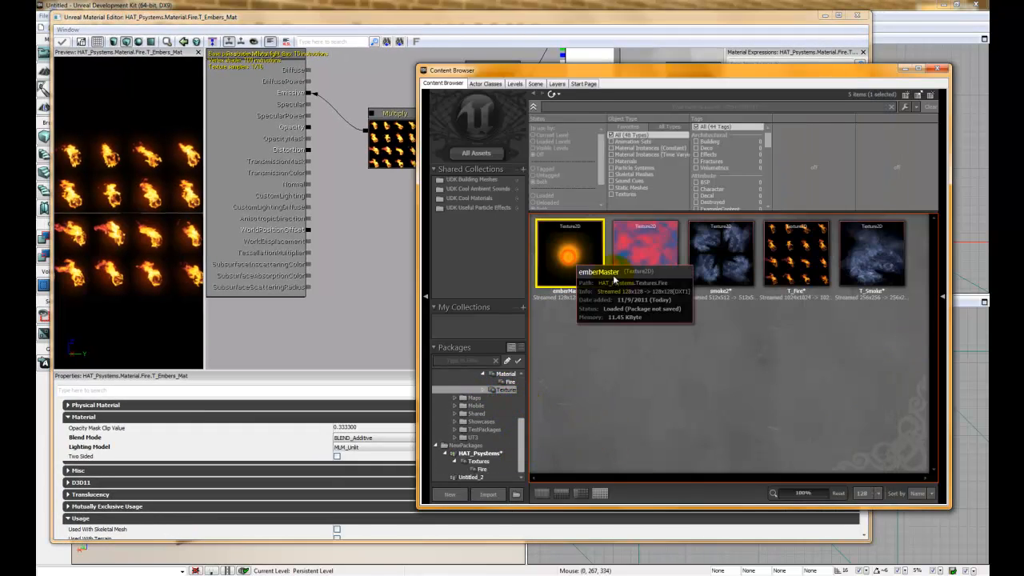
left_click(436, 18)
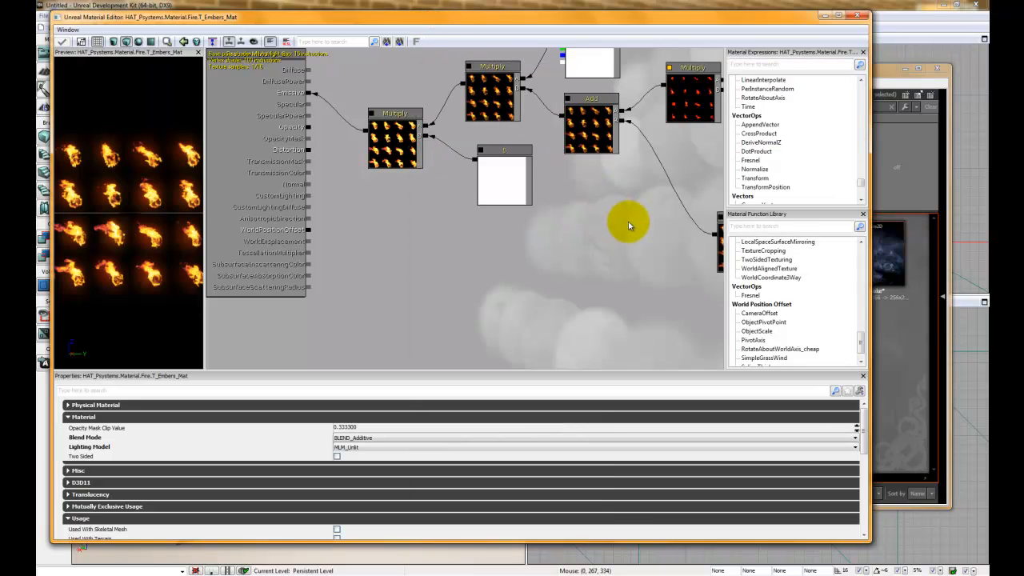
Delete the Parameter MeshSubUV node that supplies the T_Fire texture from the embers material graph.
left_click_drag(632, 222, 485, 303)
left_click_drag(561, 242, 393, 268)
left_click_drag(595, 249, 500, 270)
left_click(552, 238)
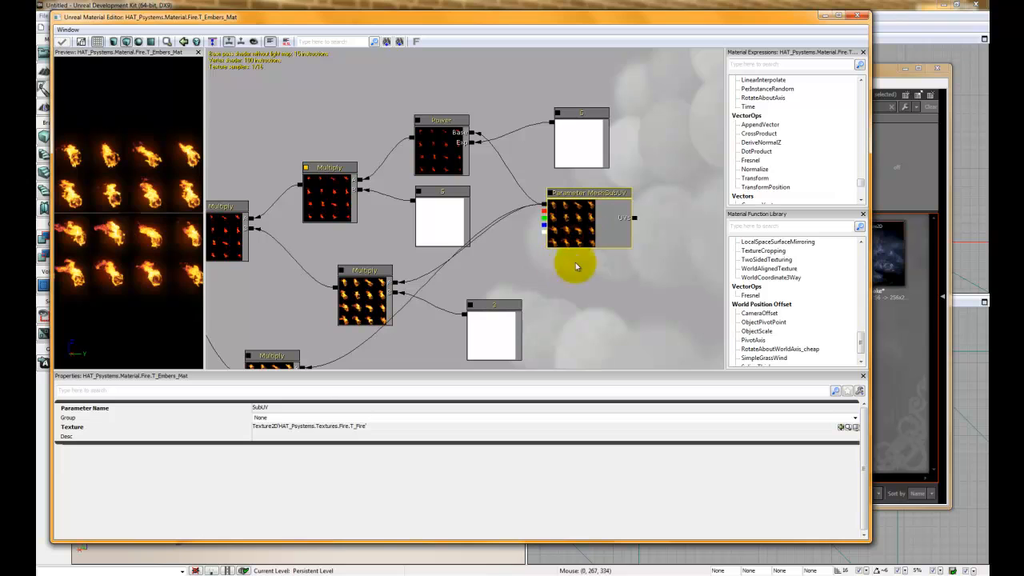
key("Delete")
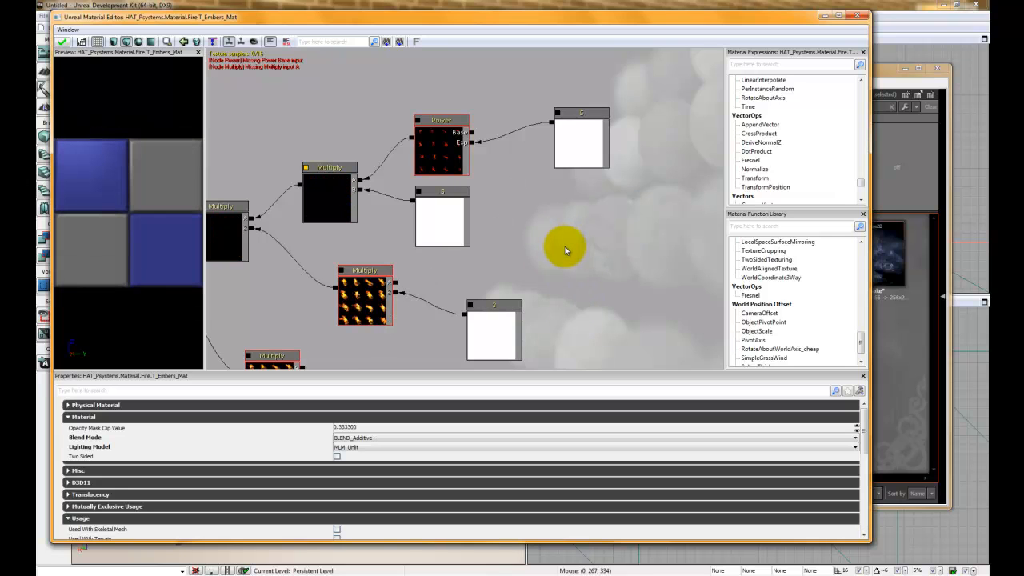
Add an emberMaster Texture Sample and connect its colour output to the Power base and the two lower Multiply nodes.
left_click(565, 246)
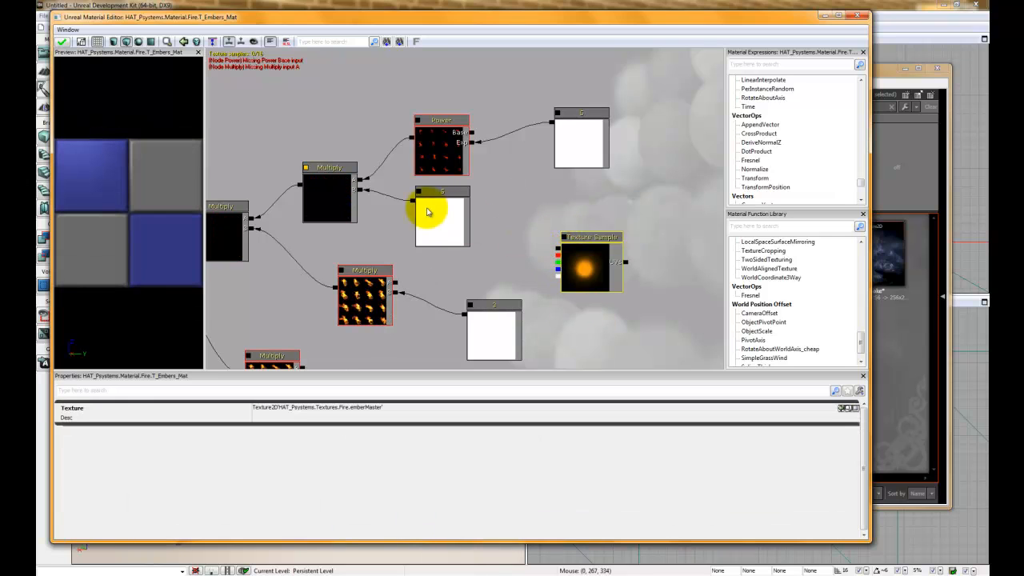
left_click_drag(496, 228, 501, 223)
left_click_drag(563, 245, 483, 141)
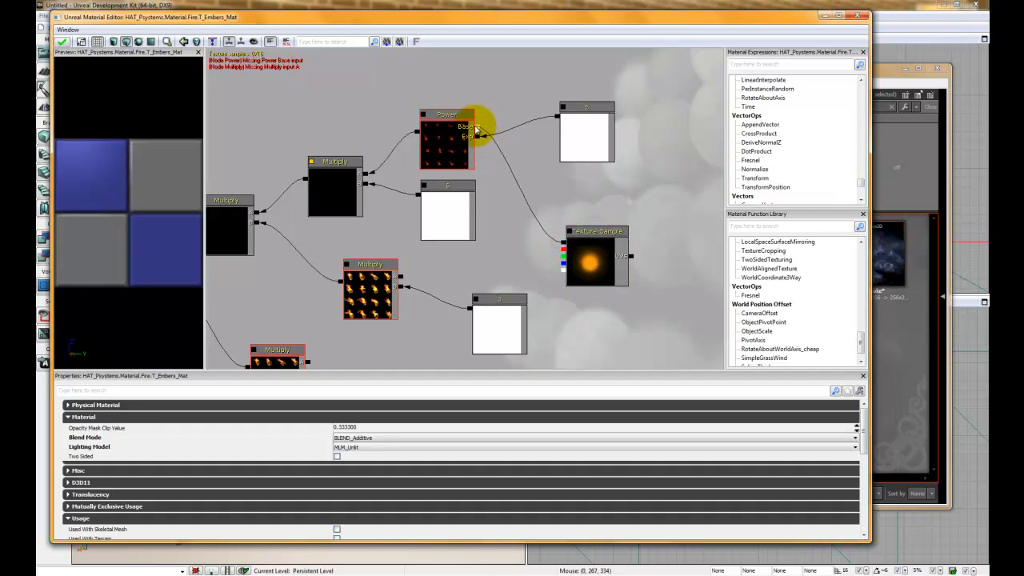
left_click_drag(509, 272, 562, 221)
left_click_drag(617, 194, 456, 228)
left_click_drag(517, 236, 406, 286)
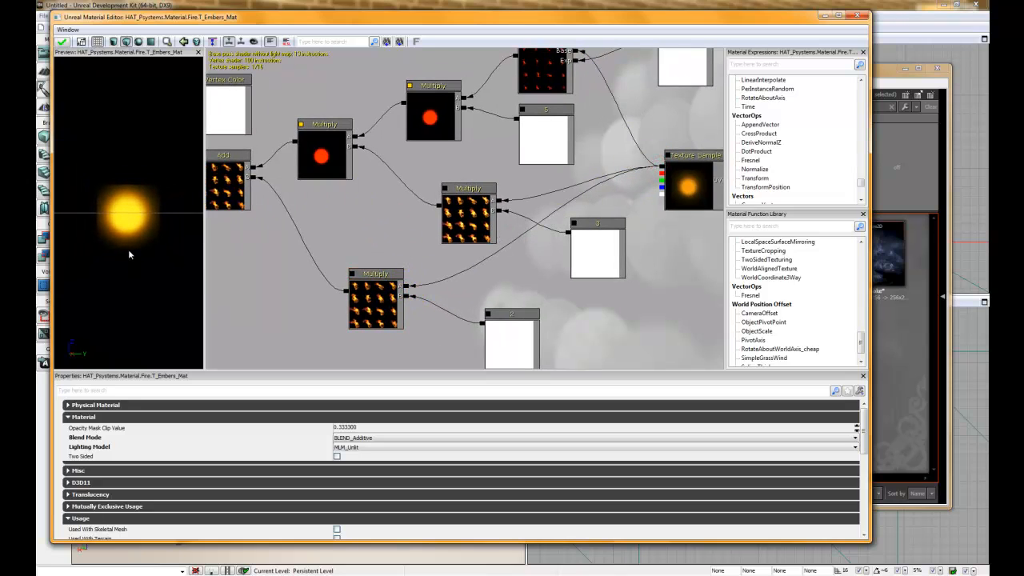
Check the ember preview and set the constant feeding the middle Multiply node beside the texture sample to 1.
left_click_drag(128, 249, 204, 177)
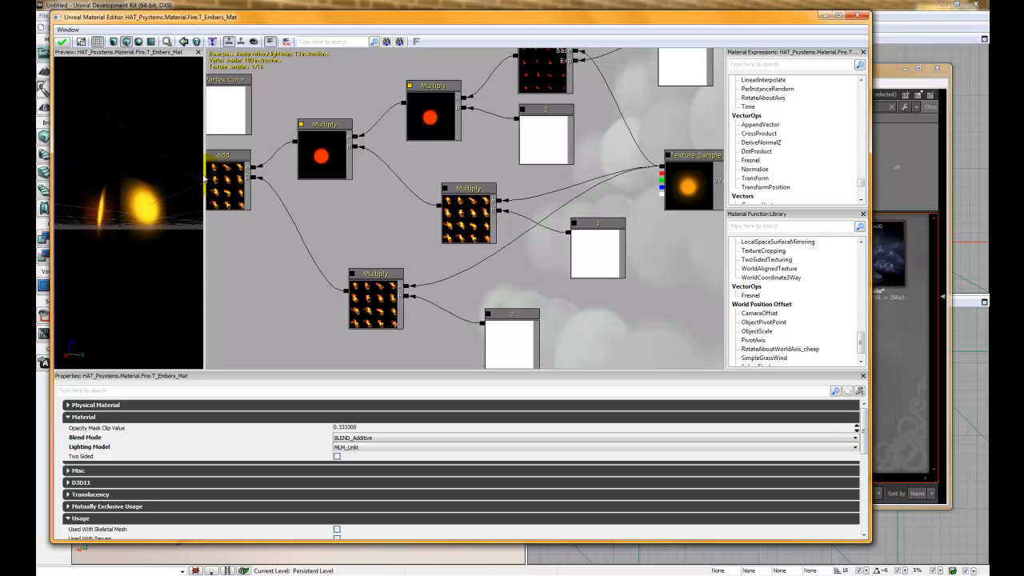
left_click_drag(279, 245, 295, 213)
left_click_drag(619, 278, 525, 269)
left_click(528, 221)
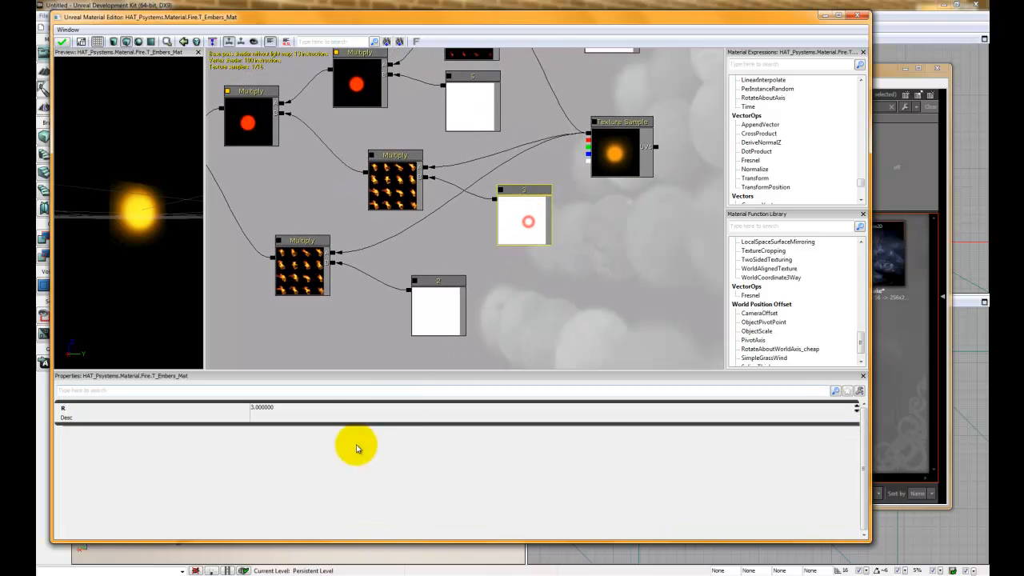
left_click(301, 412)
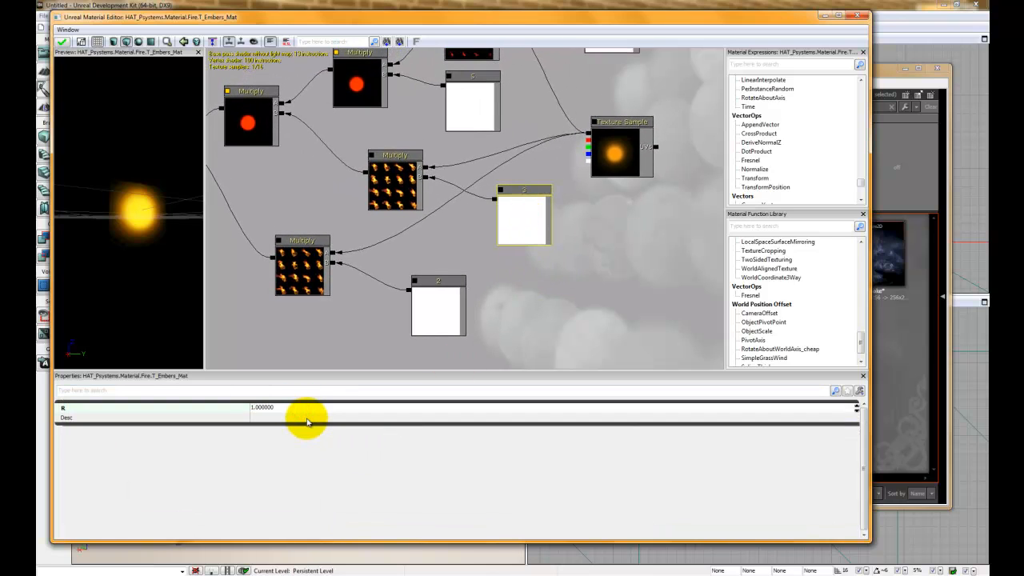
key("Return")
Set both the constant multiplying the Power result and the constant driving the Power exponent to 3.
left_click_drag(402, 233, 514, 243)
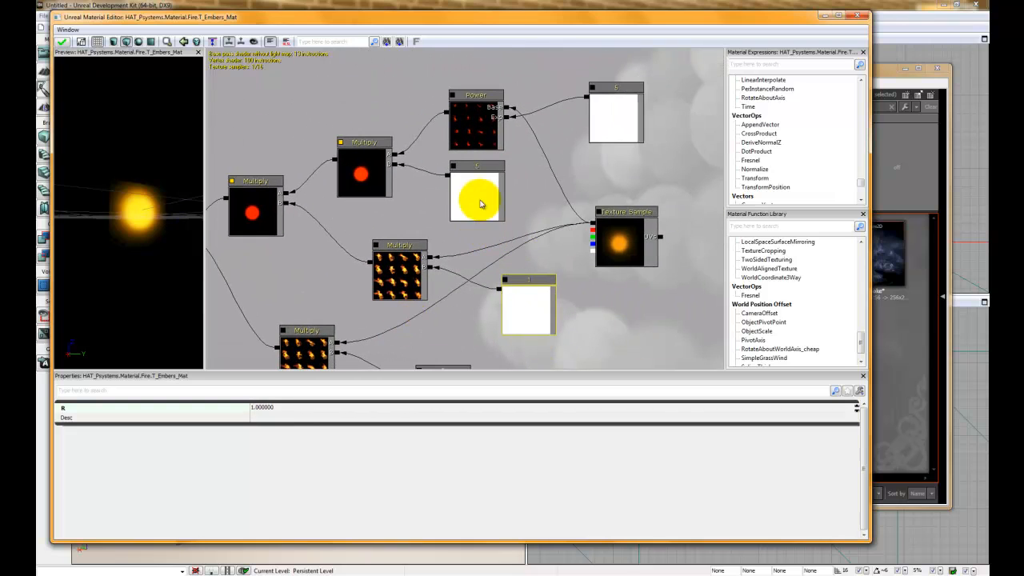
left_click(474, 197)
left_click(285, 408)
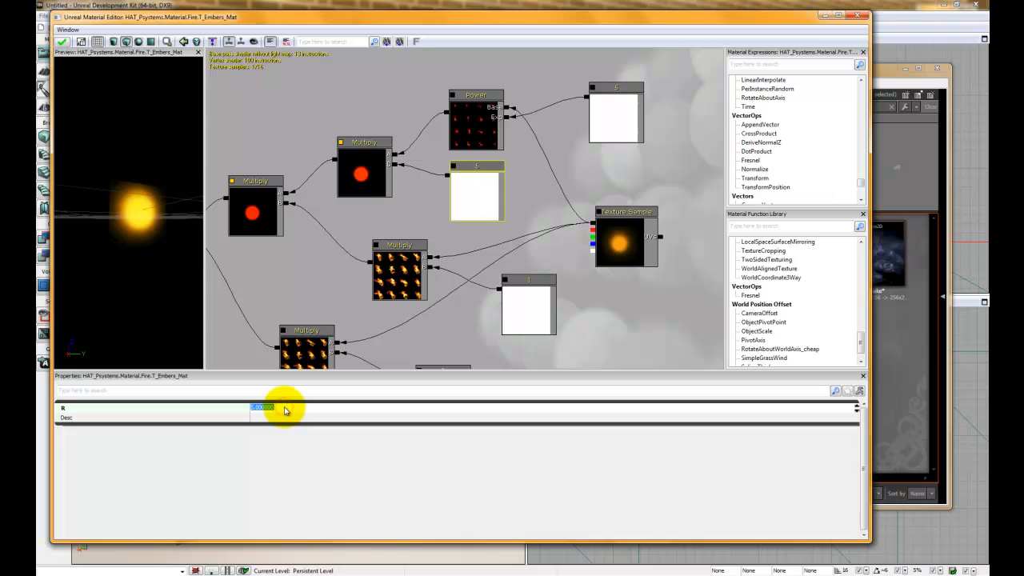
left_click(608, 110)
left_click(316, 408)
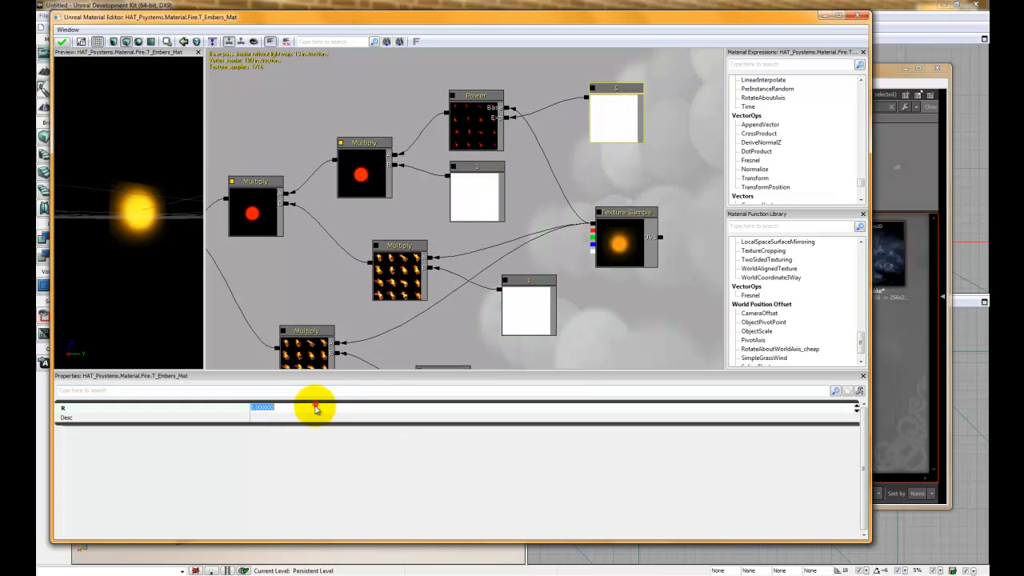
type("3")
Set the constant of the final Multiply node feeding Emissive to 2 and check the ember preview.
left_click_drag(276, 252, 502, 253)
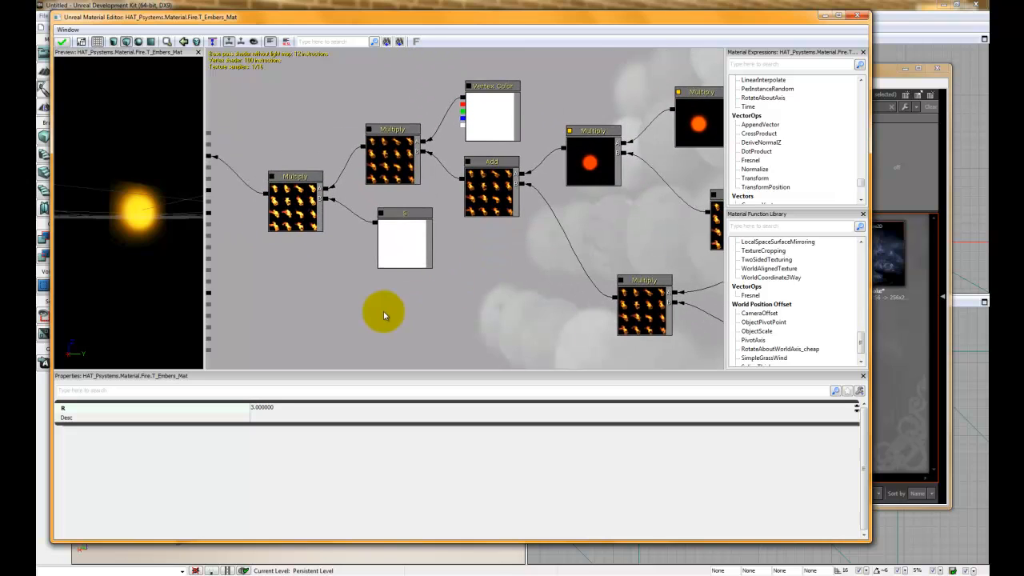
left_click(406, 224)
left_click(271, 415)
double_click(274, 407)
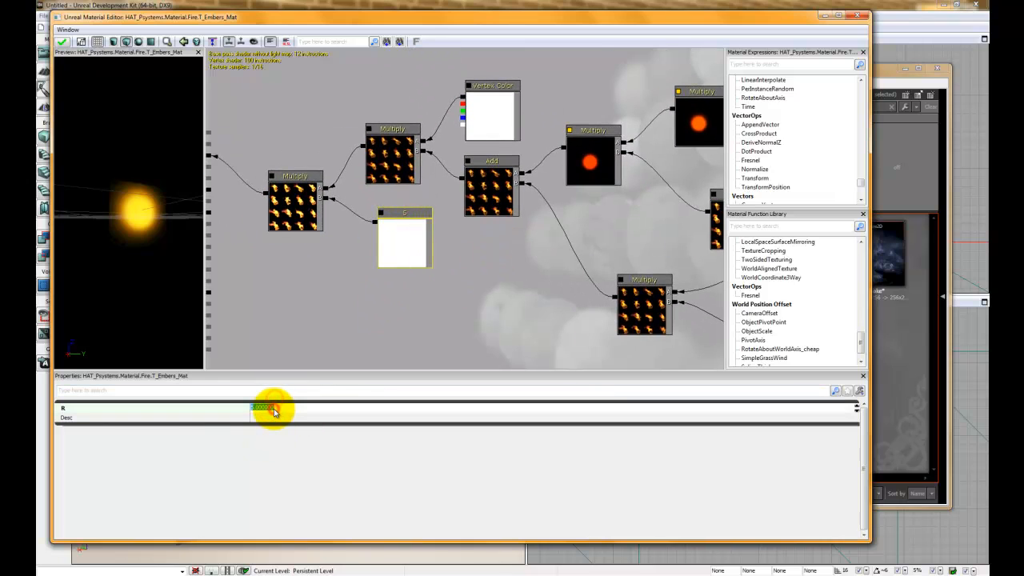
key("Return")
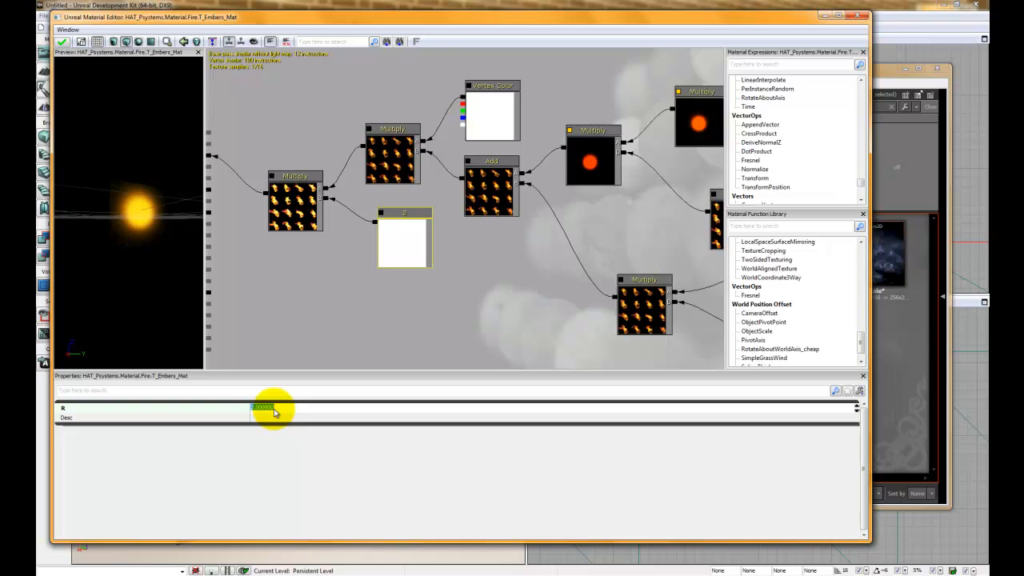
mouse_move(109, 210)
left_mouse_down()
mouse_move(43, 222)
mouse_move(119, 192)
mouse_move(120, 142)
mouse_move(111, 241)
mouse_move(76, 302)
mouse_move(181, 216)
mouse_move(124, 202)
left_mouse_up()
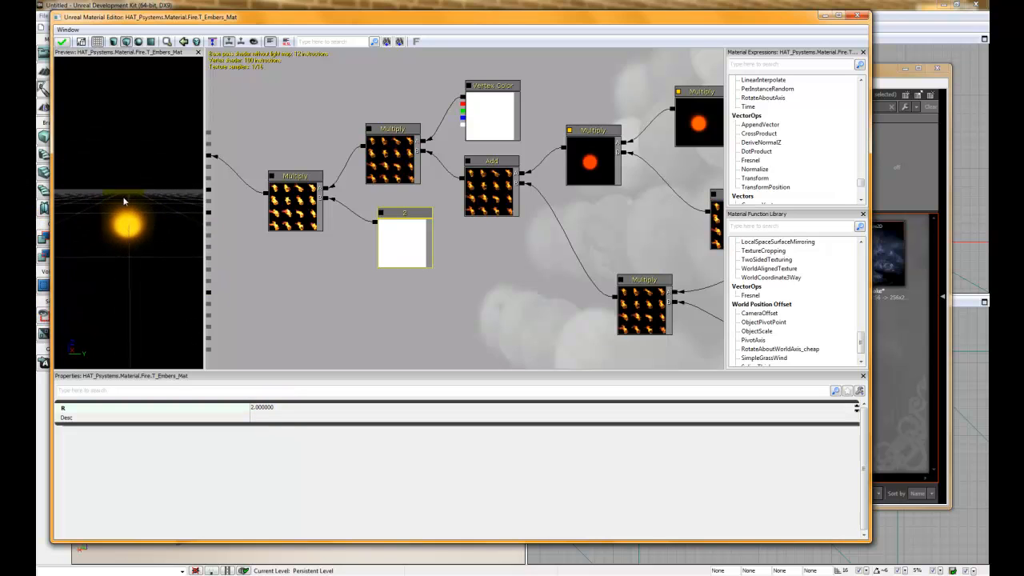
Switch the embers material's usage from Particle Sub UV to Particle Sprites and close its editor, applying the changes to the original.
left_click_drag(584, 270, 453, 298)
scroll(518, 291, "down", 3)
left_click(396, 328)
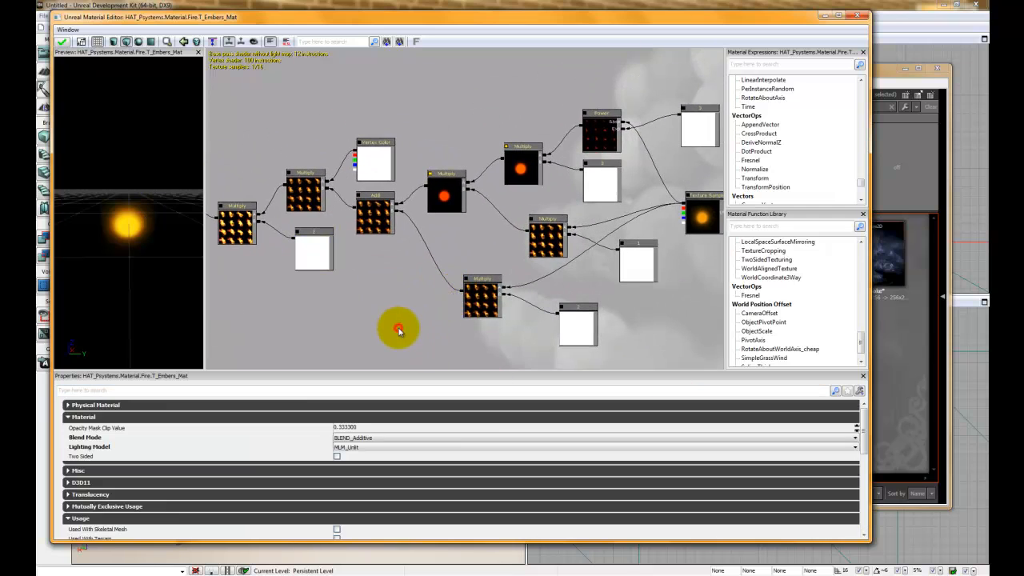
left_click_drag(863, 434, 859, 464)
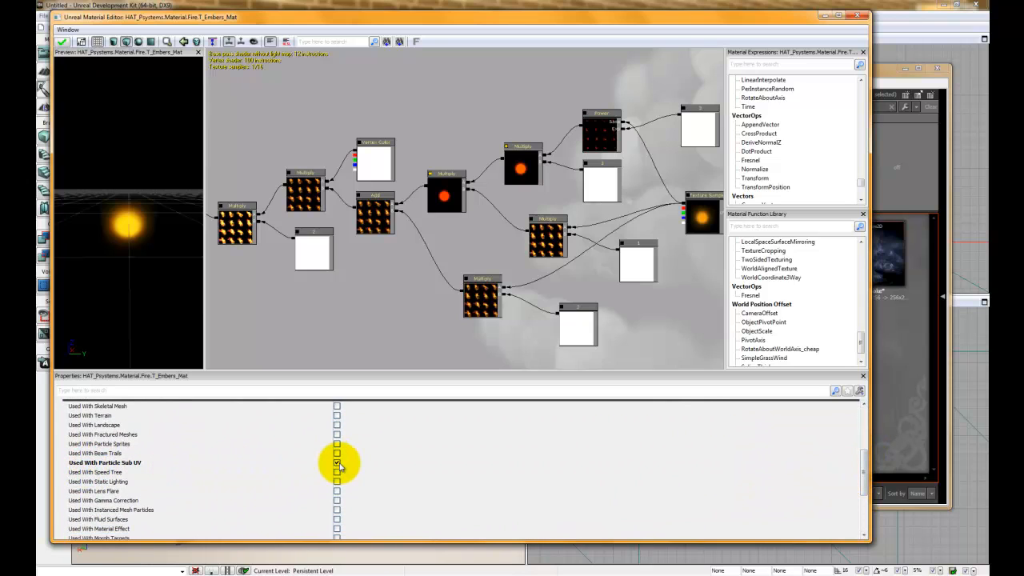
left_click(337, 464)
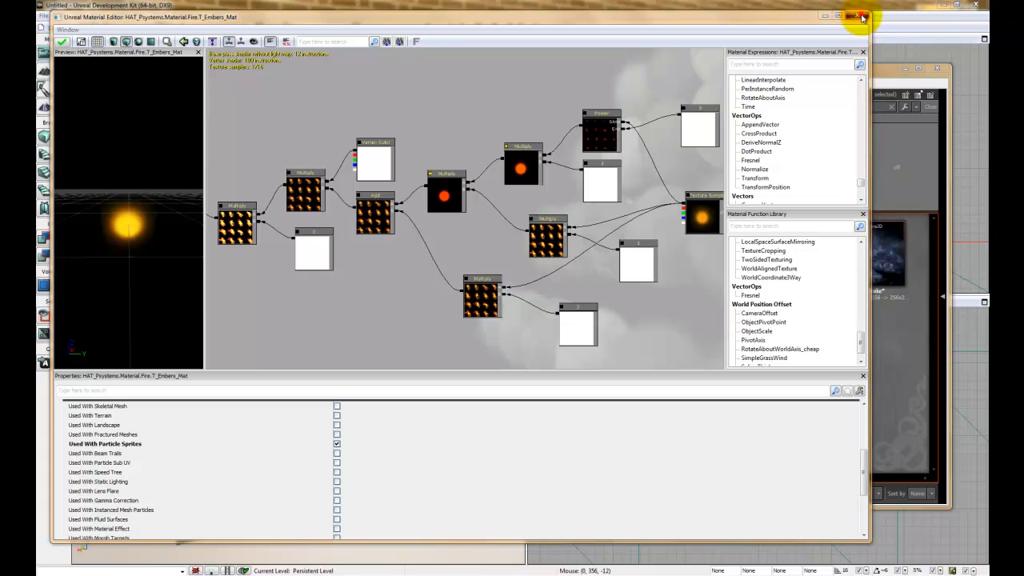
left_click(860, 16)
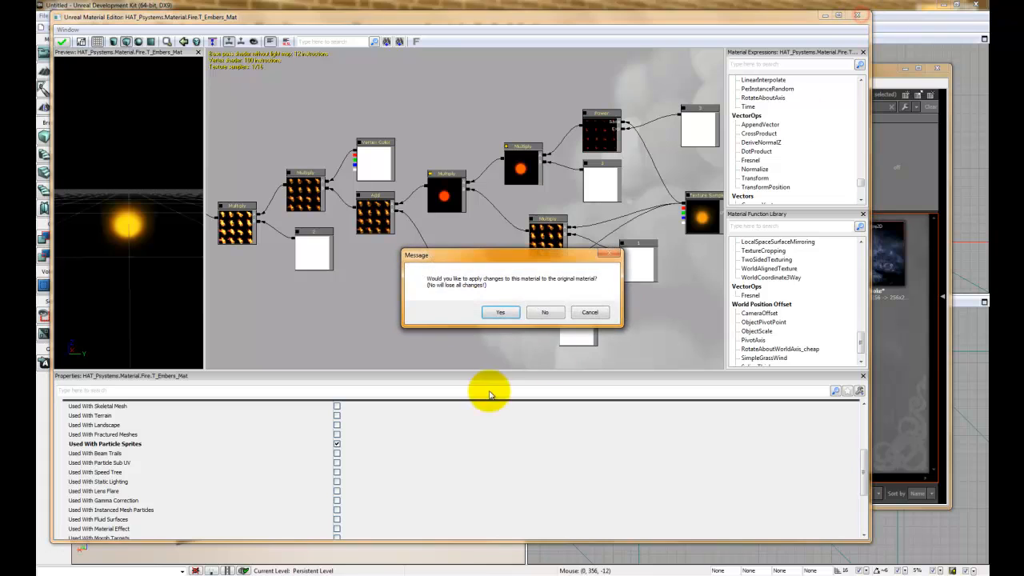
left_click(499, 313)
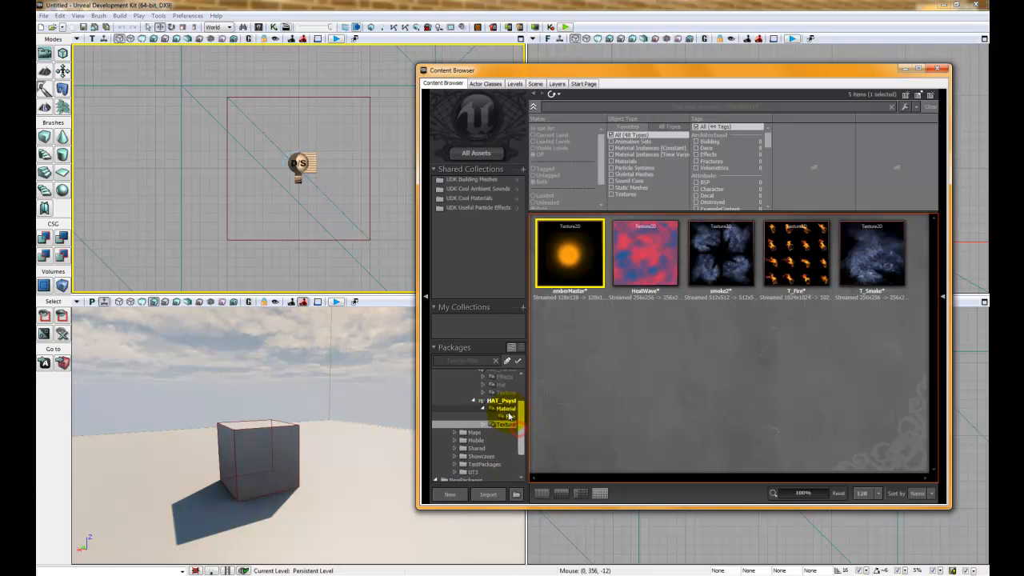
Check the Material group's assets and save the HAT_Psystems package.
left_click(503, 409)
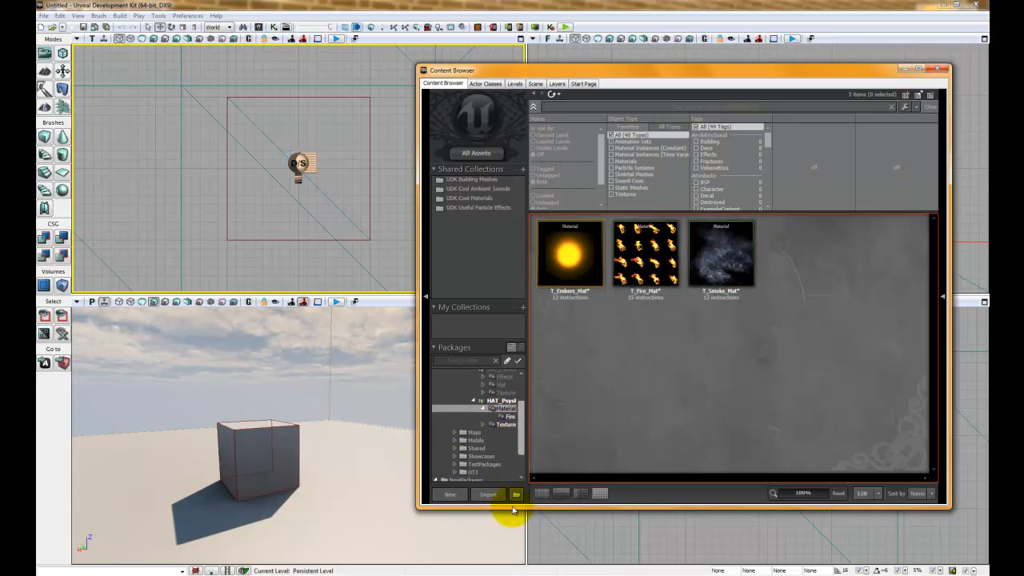
left_click(496, 397)
right_click(496, 400)
left_click(589, 443)
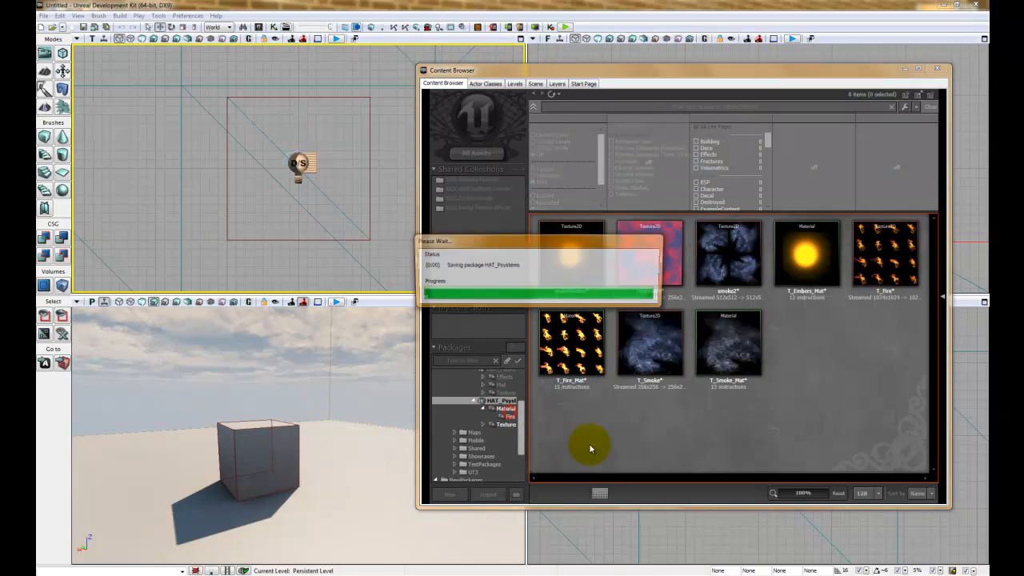
left_click(668, 433)
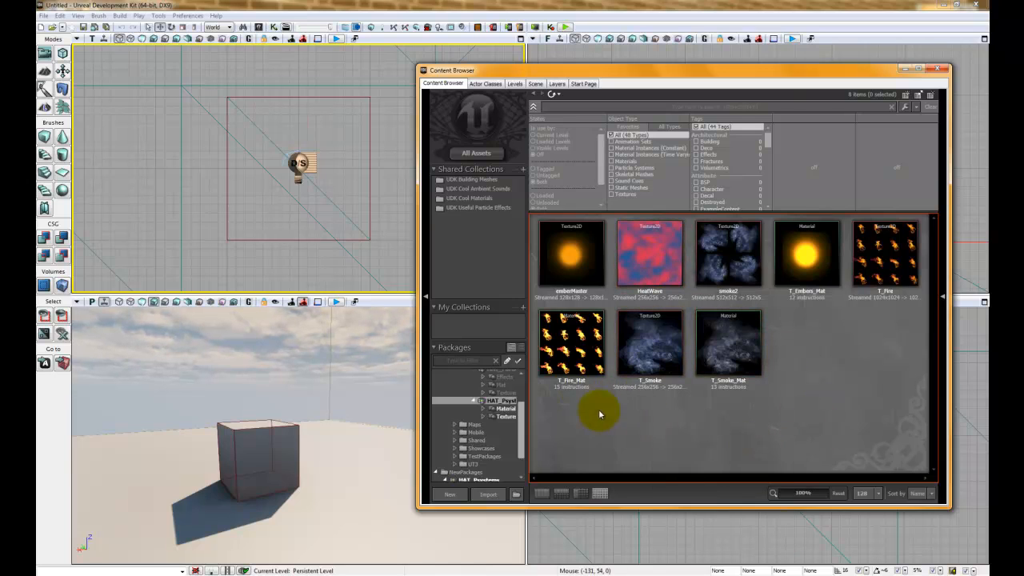
Create a new Material named M_HeatWave in the Material.Fire group of HAT_Psystems.
left_click(501, 409)
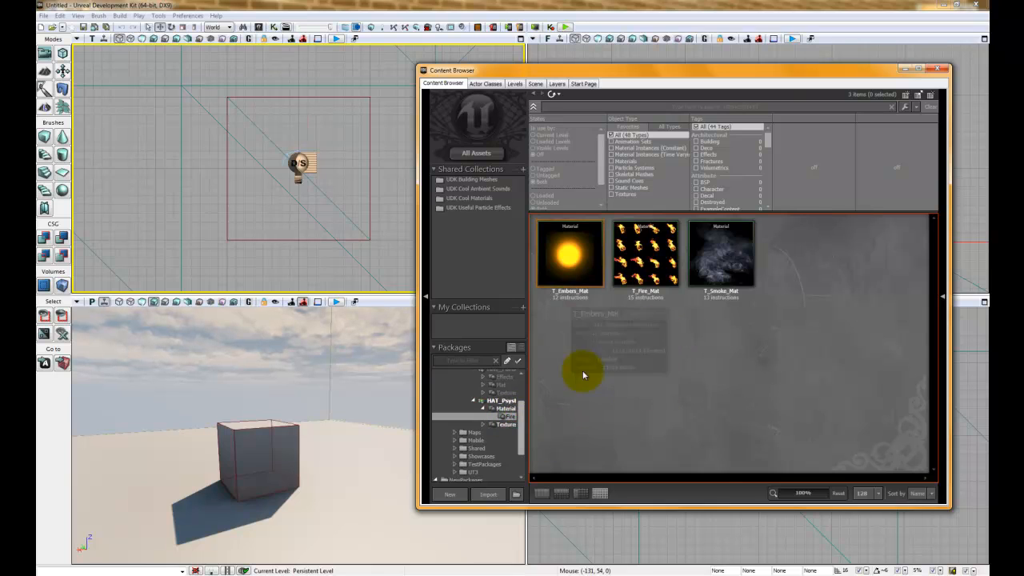
right_click(617, 338)
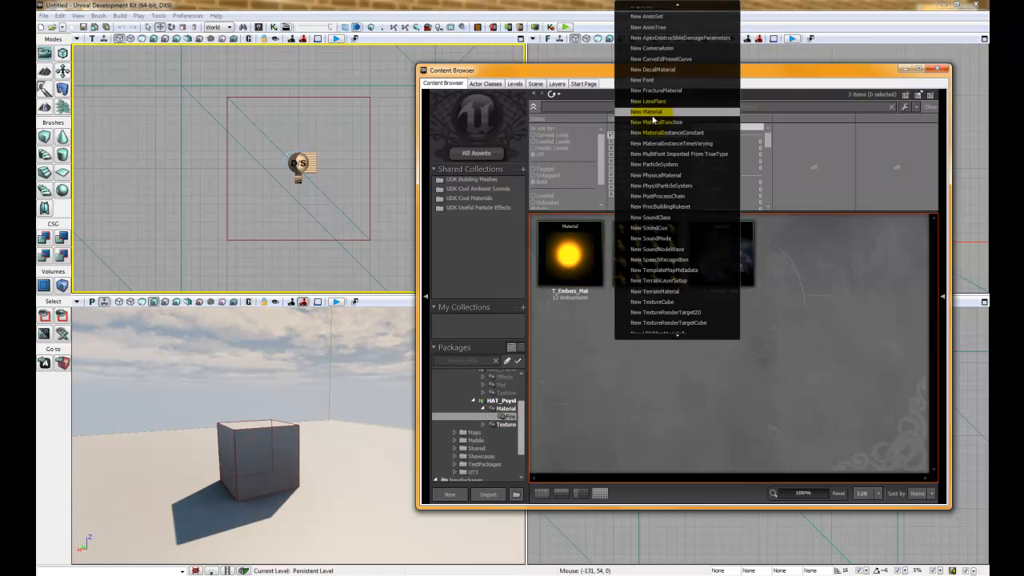
left_click(653, 115)
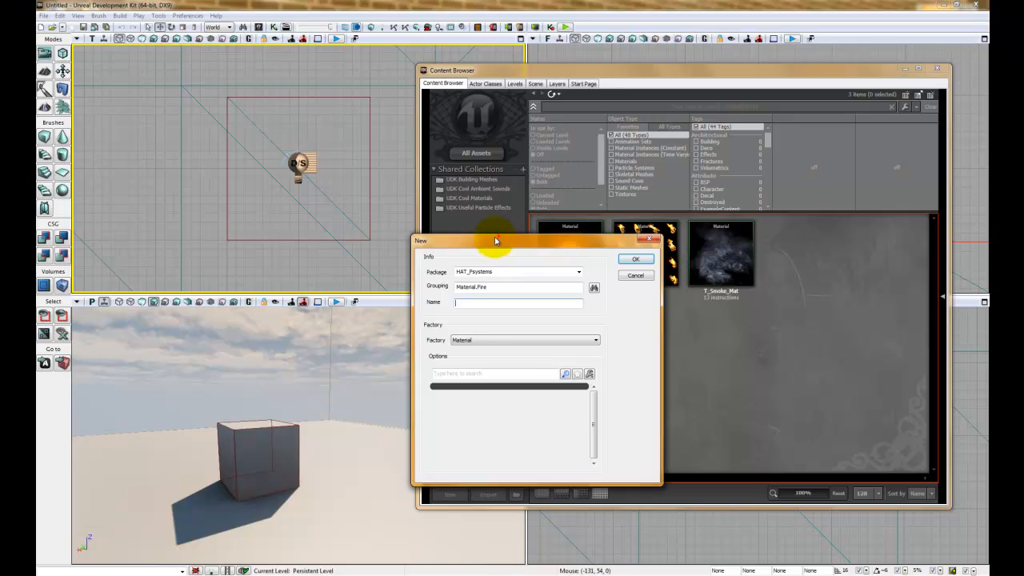
left_click_drag(495, 240, 215, 155)
left_click(186, 216)
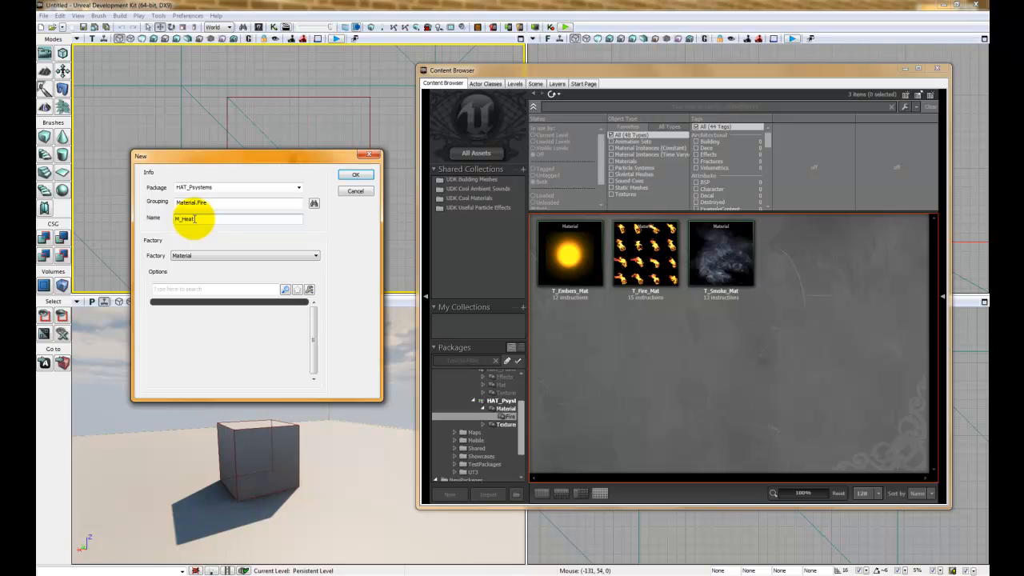
left_click(358, 176)
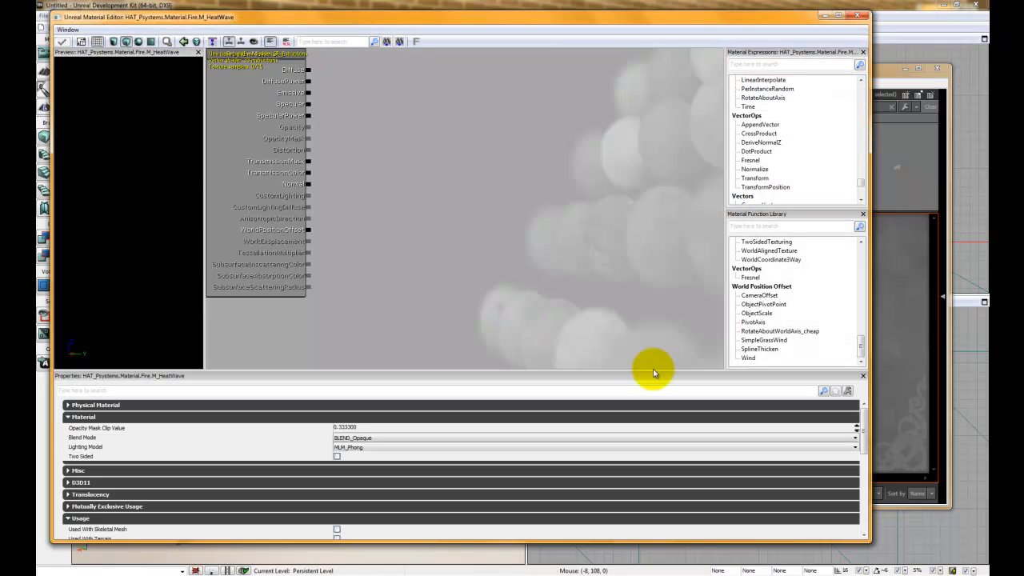
Add a Texture Sample using the HeatWave texture to M_HeatWave and place it beside the lower inputs of the material node.
left_click(912, 363)
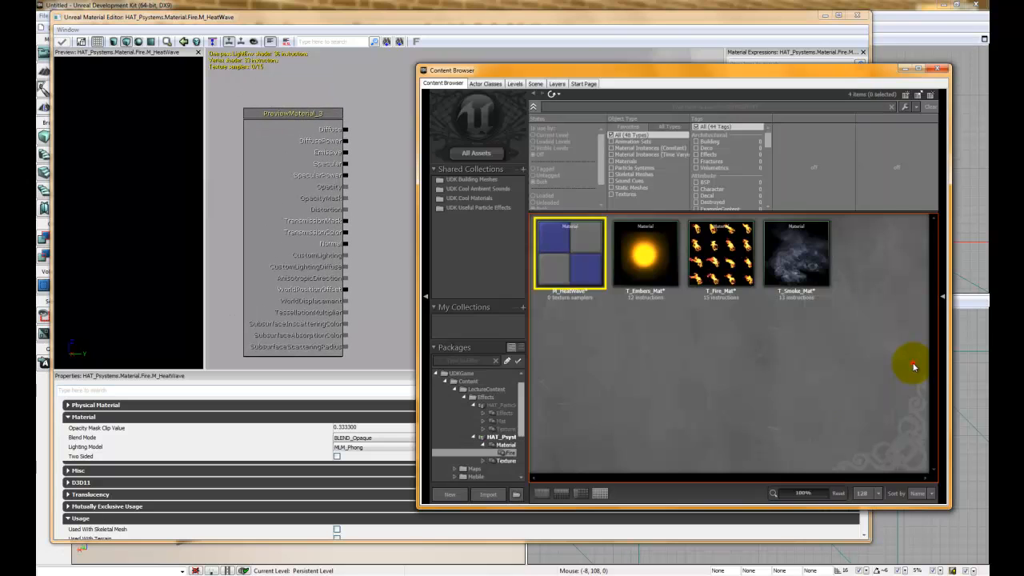
left_click(505, 463)
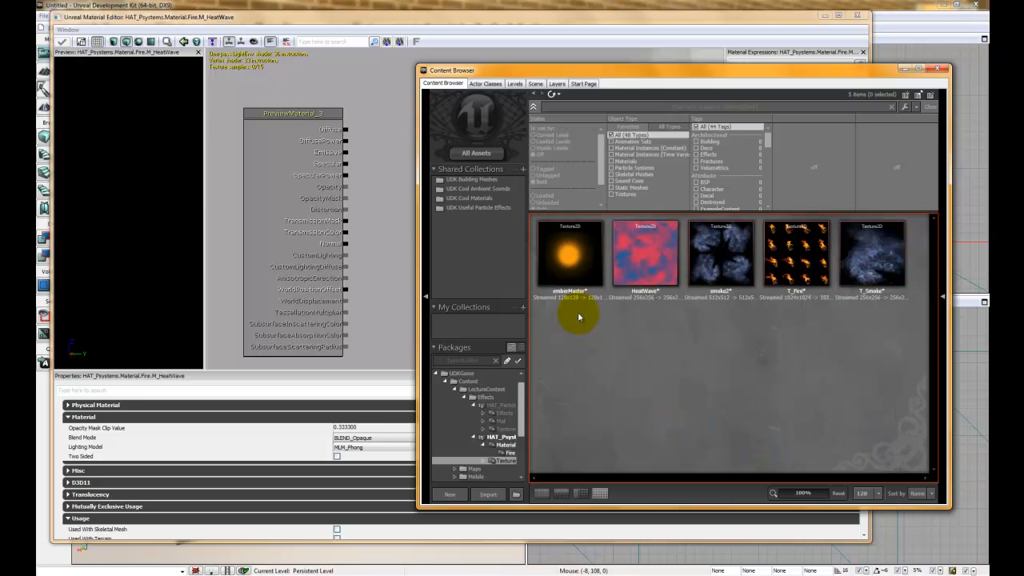
left_click(632, 253)
left_click(370, 189)
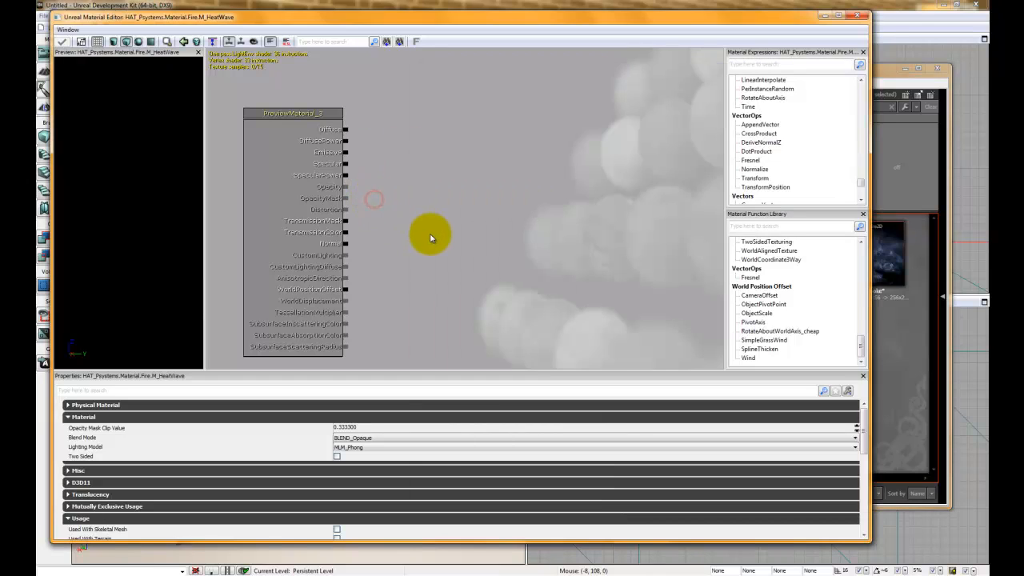
key("t")
left_click(495, 250)
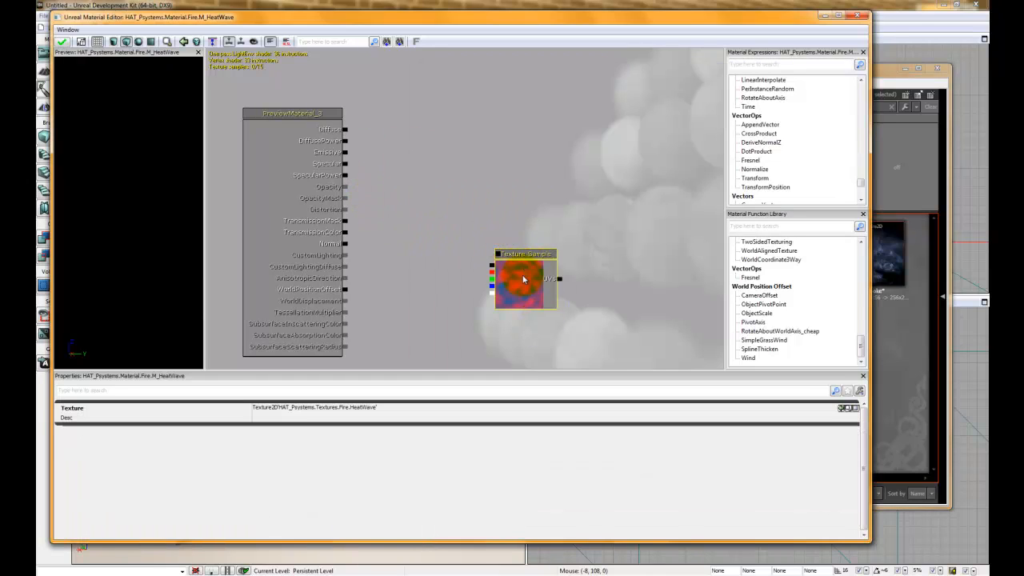
left_click_drag(523, 283, 475, 305, "ctrl")
Select the smoke2 texture and add a TextureSampleParameterMeshSubUV node using it above the HeatWave texture sample.
left_click(892, 369)
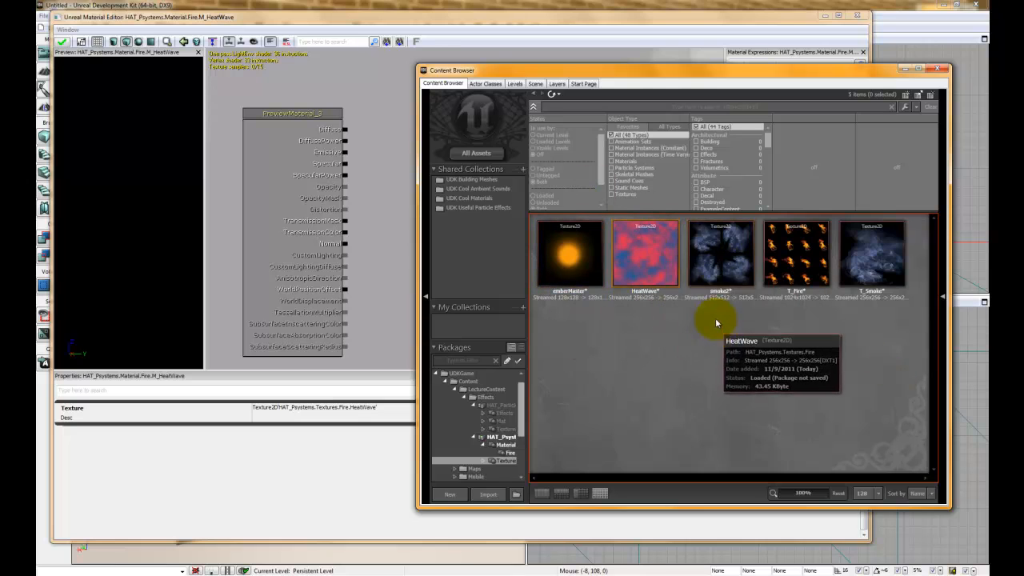
left_click(716, 284)
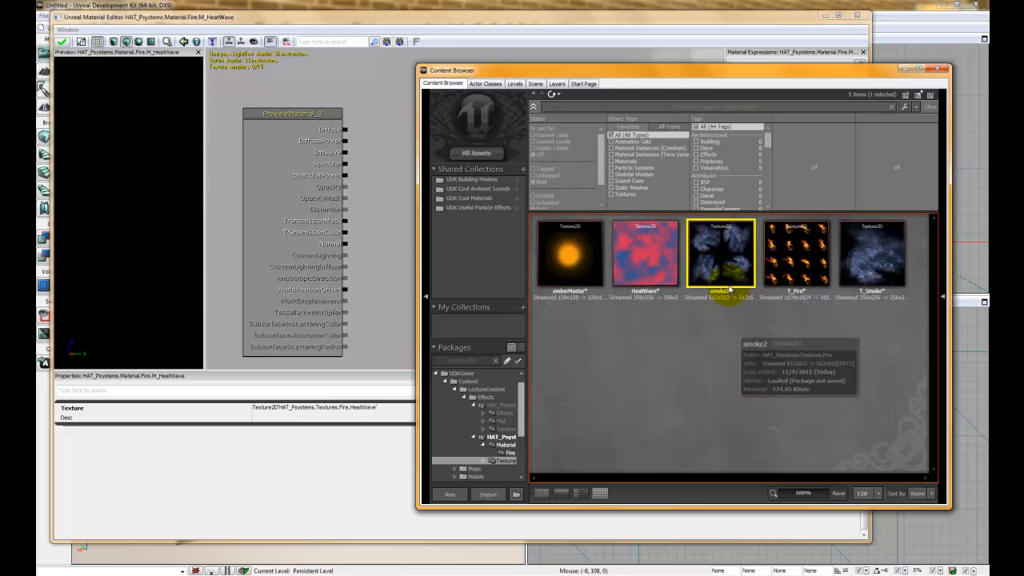
left_click(544, 17)
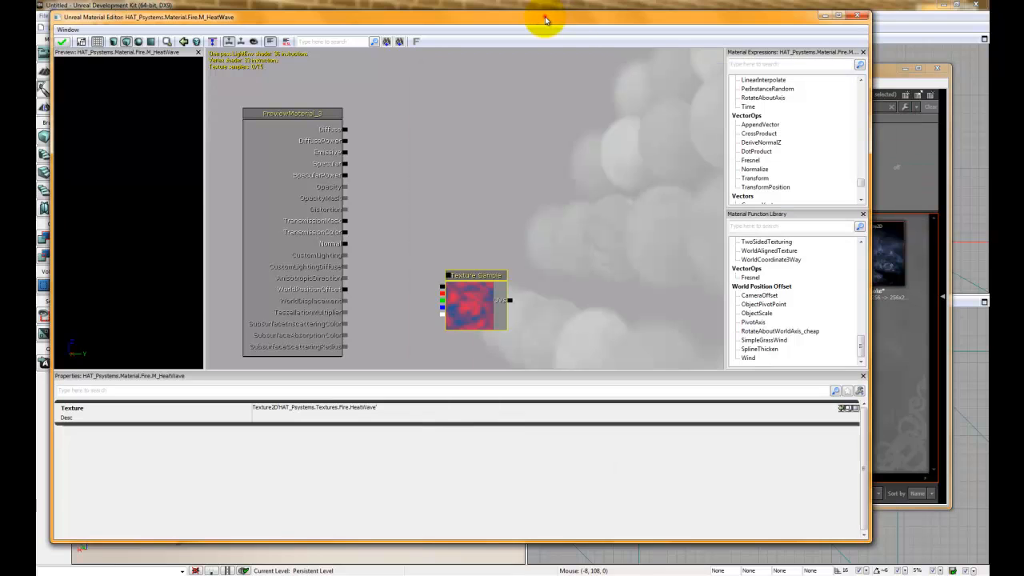
left_click(755, 66)
type("par")
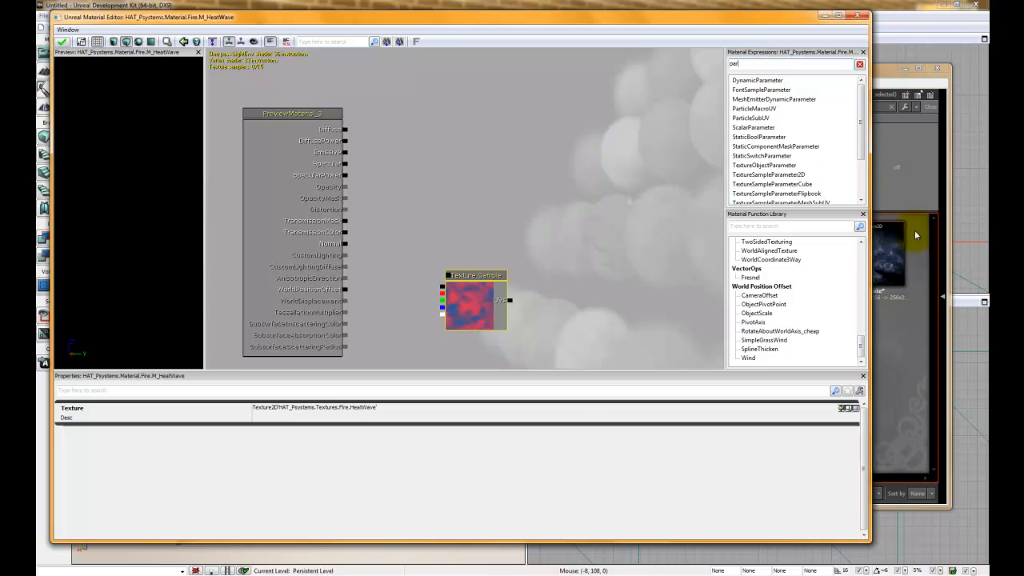
left_click_drag(860, 110, 861, 120)
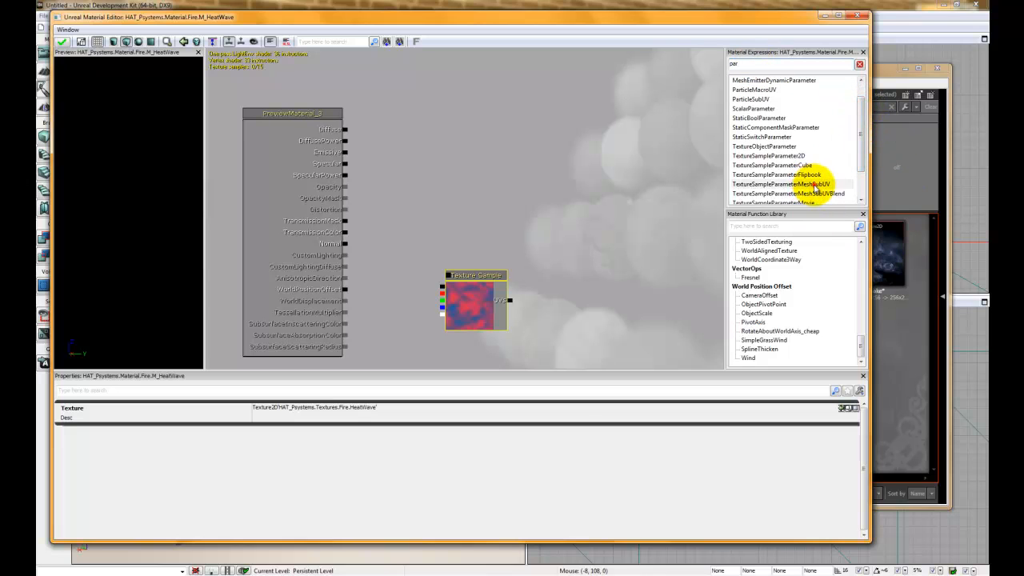
left_click_drag(811, 186, 593, 137)
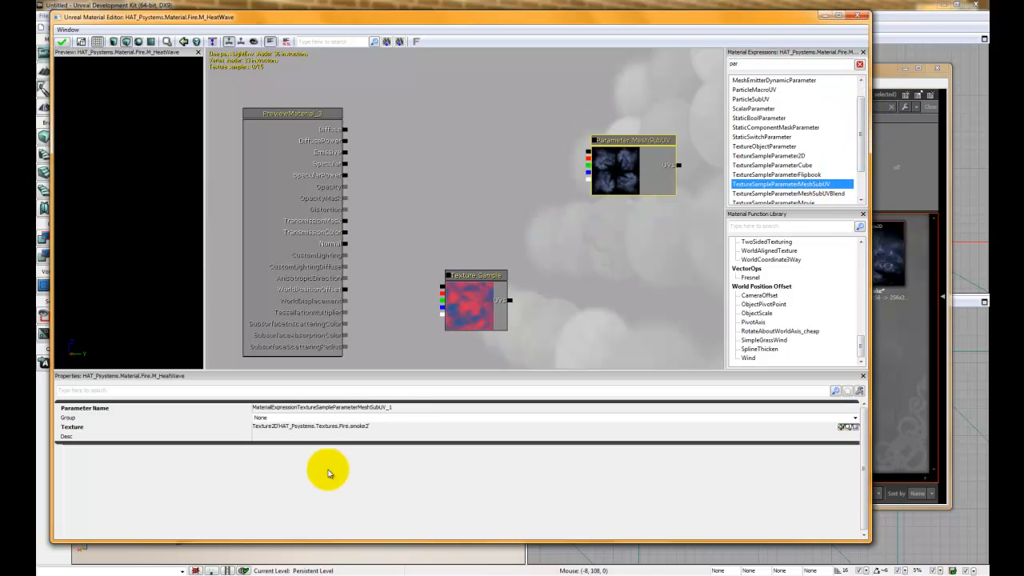
Try to paste a texture reference into the MeshSubUV parameter node, and assign smoke2 from the Content Browser to it.
left_click(285, 436)
left_click(280, 426)
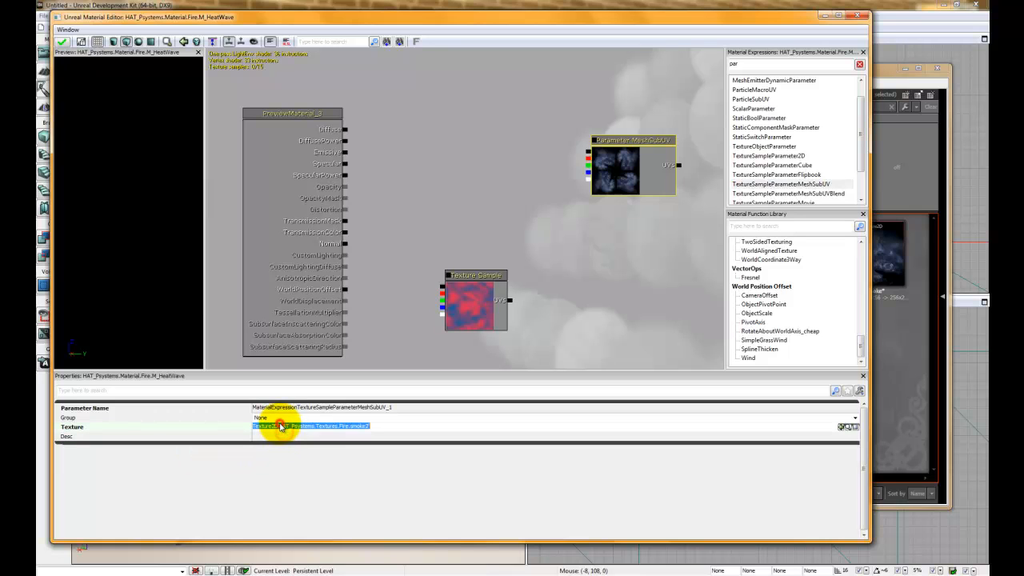
key("ctrl+v")
key("Return")
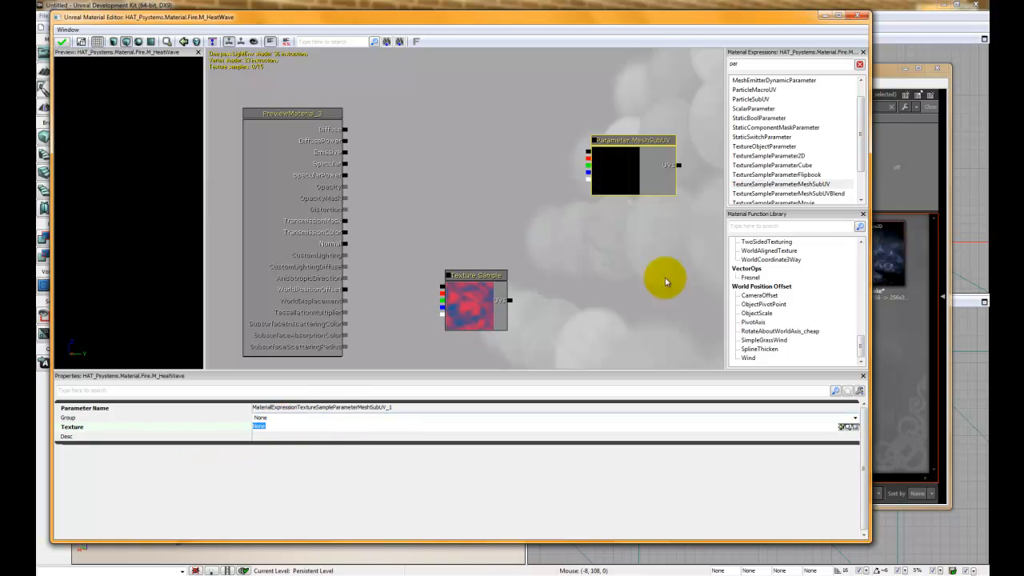
left_click(917, 377)
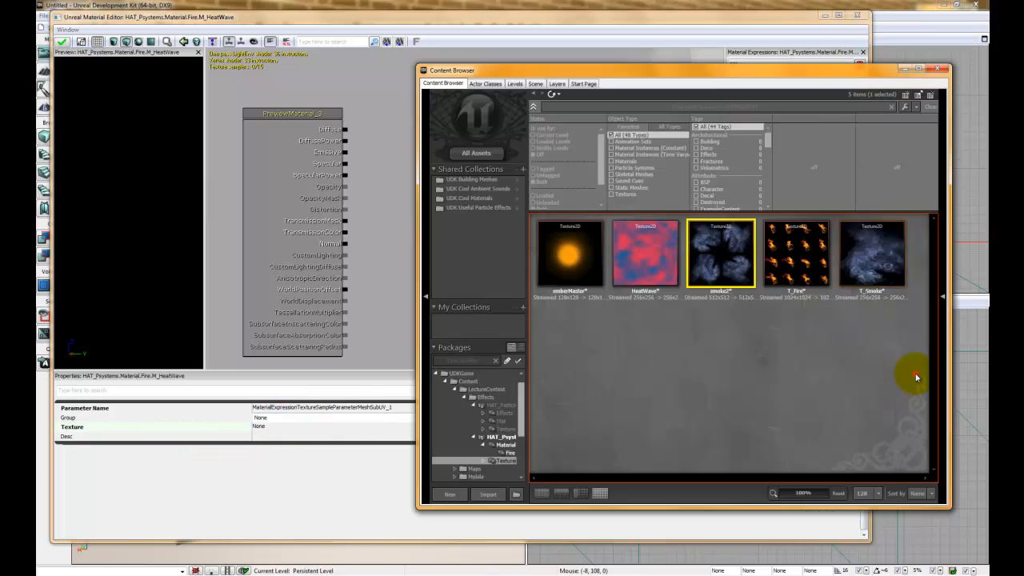
left_click(612, 22)
left_click(843, 427)
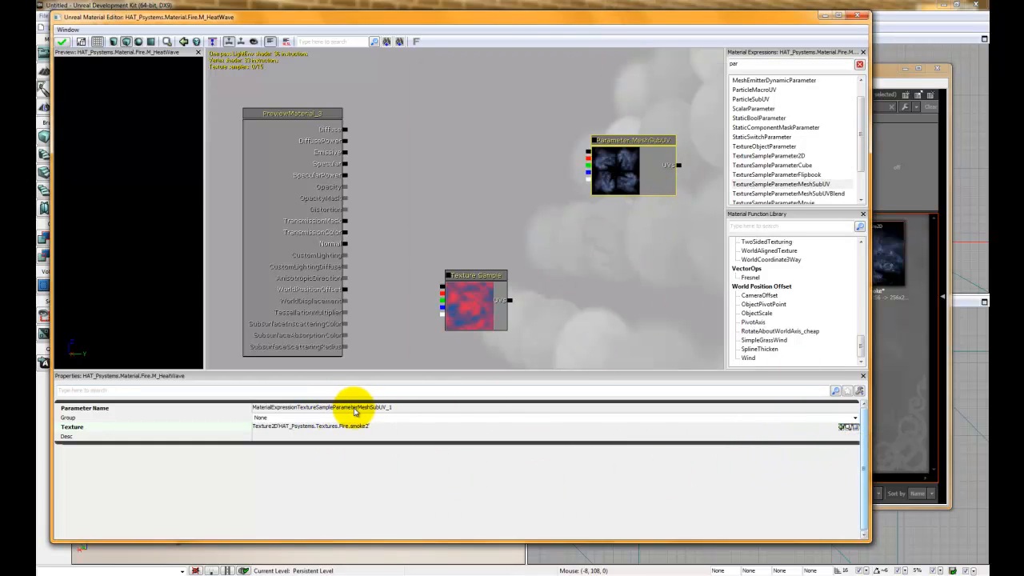
Name the MeshSubUV parameter SmokeTex and move its node closer to the material node, above the HeatWave texture sample.
left_click(312, 409)
type("SmokeTex")
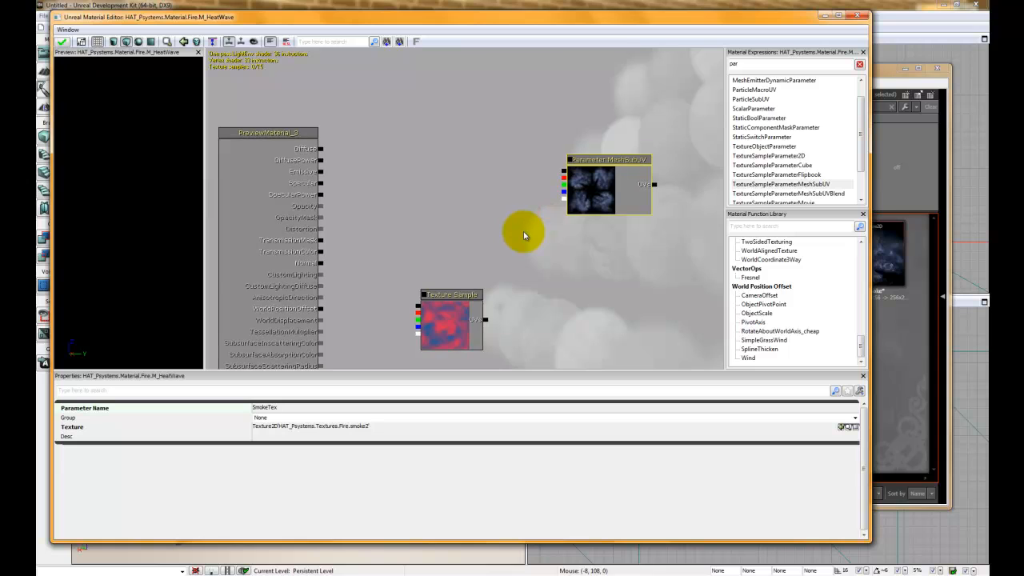
left_click_drag(523, 231, 614, 234)
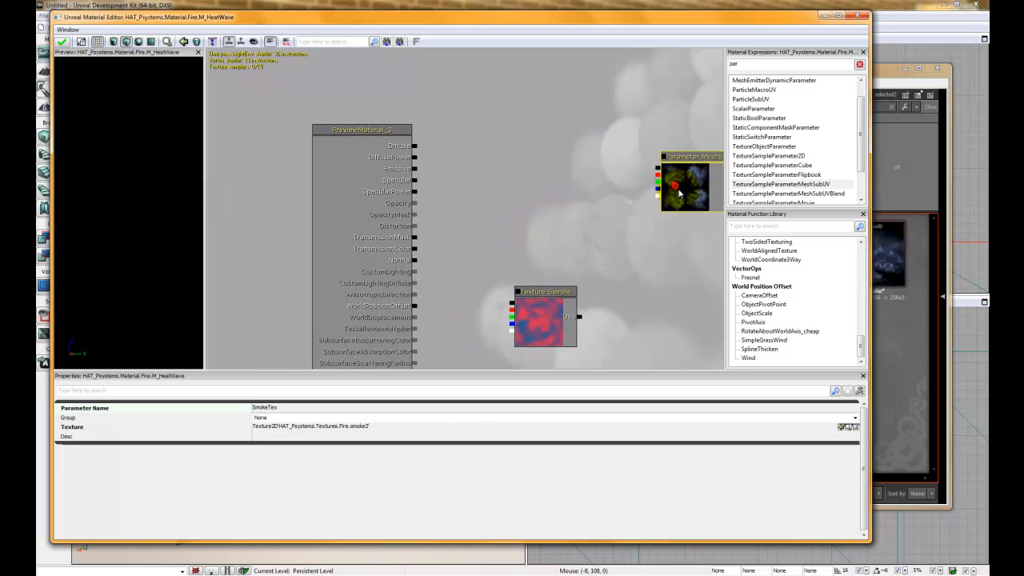
left_click_drag(686, 186, 578, 150)
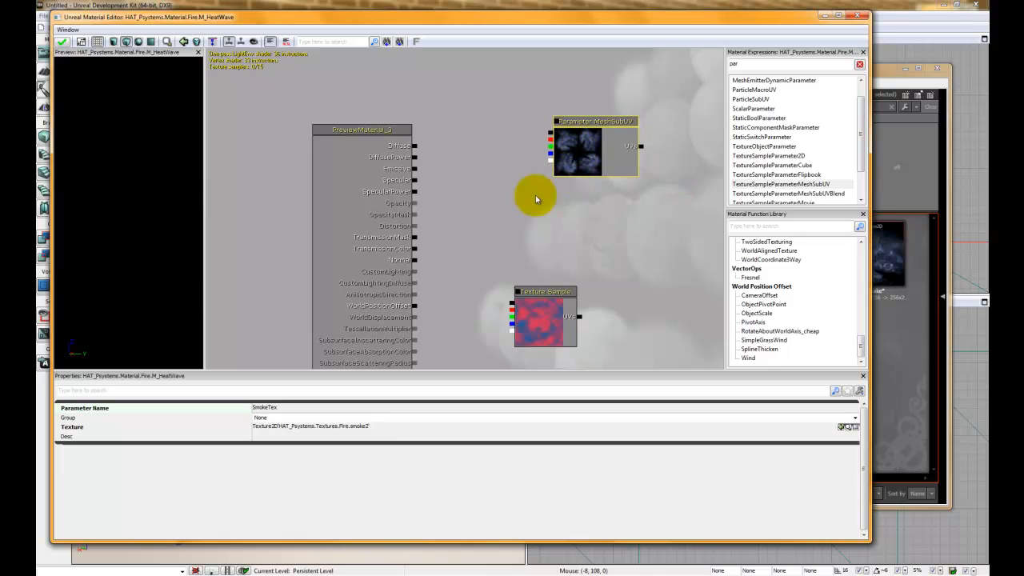
Add a Multiply node between the material node and the HeatWave texture sample.
left_click_drag(486, 212, 514, 216)
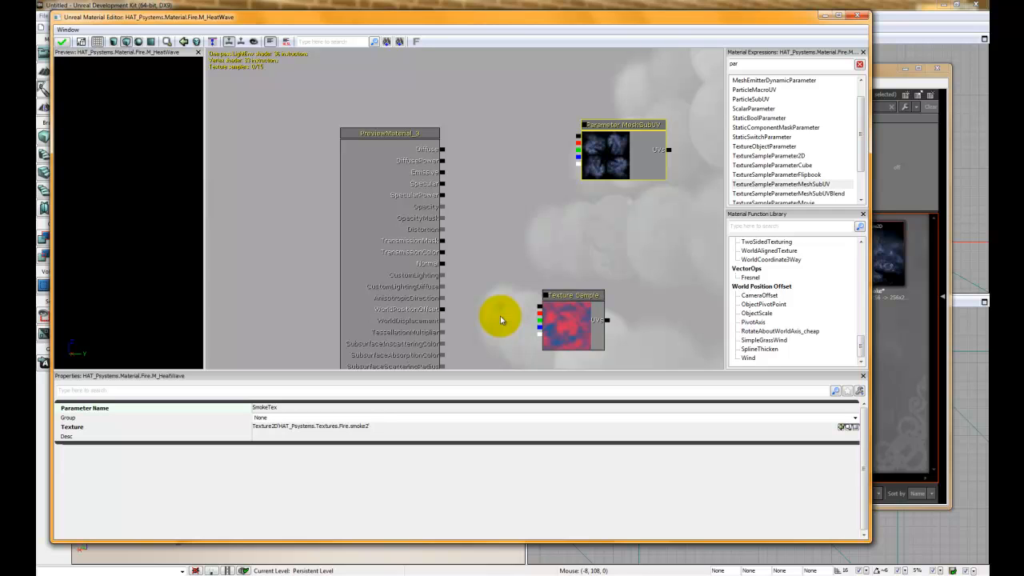
left_click_drag(488, 254, 446, 255)
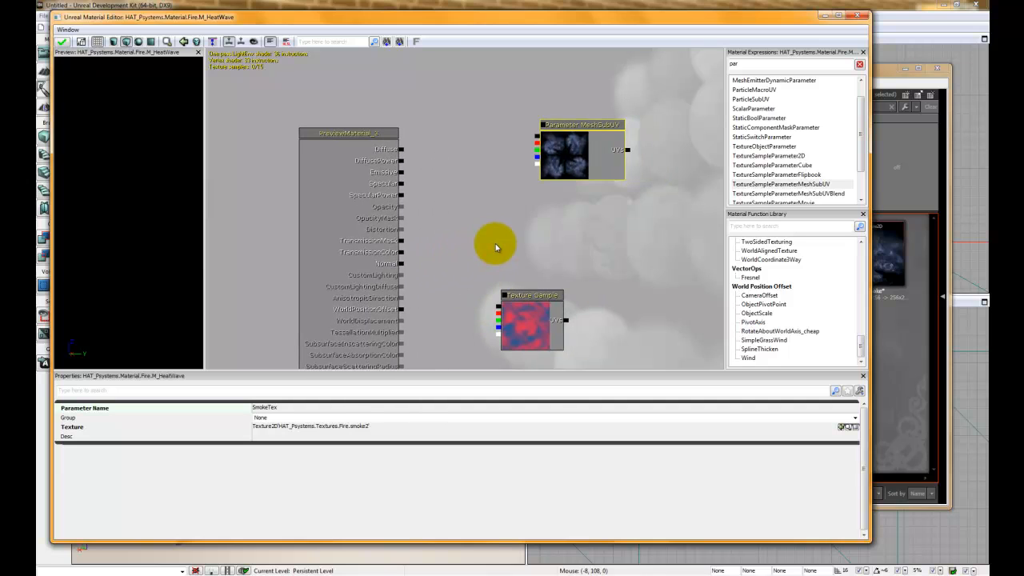
left_click(462, 258)
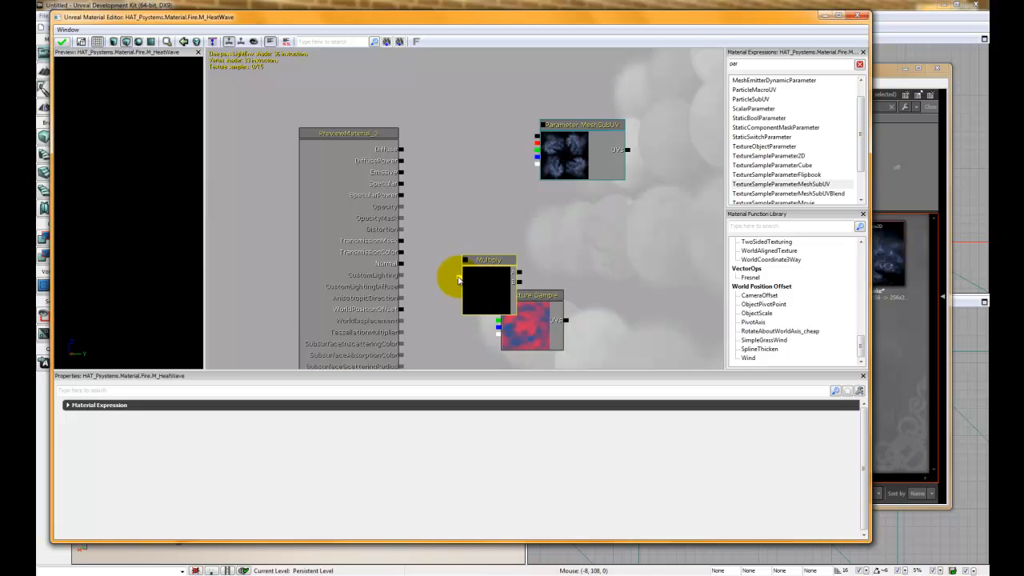
Set the M_HeatWave material's blend mode to BLEND_Translucent.
left_click_drag(423, 206, 434, 188)
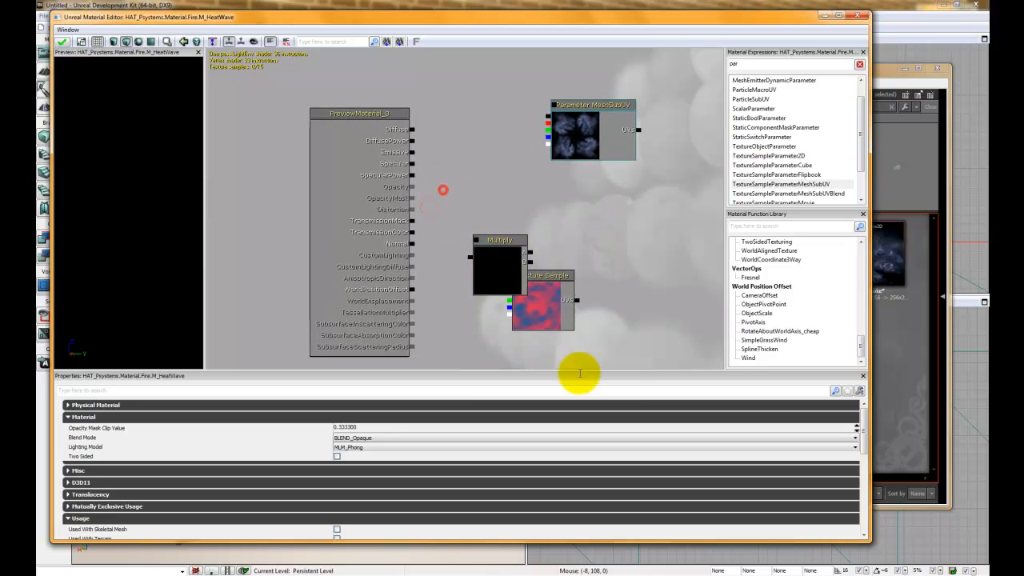
left_click(384, 438)
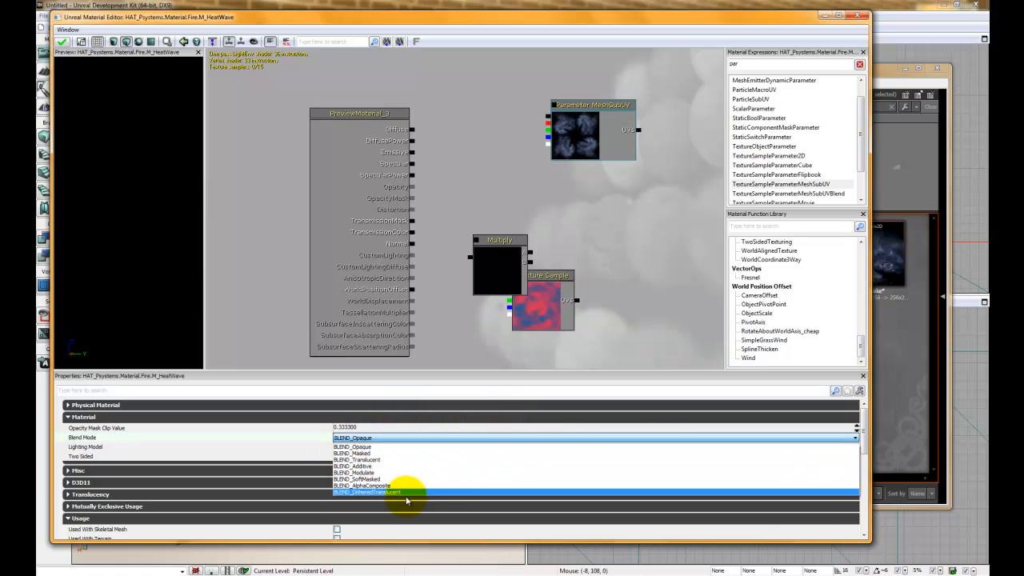
left_click(377, 460)
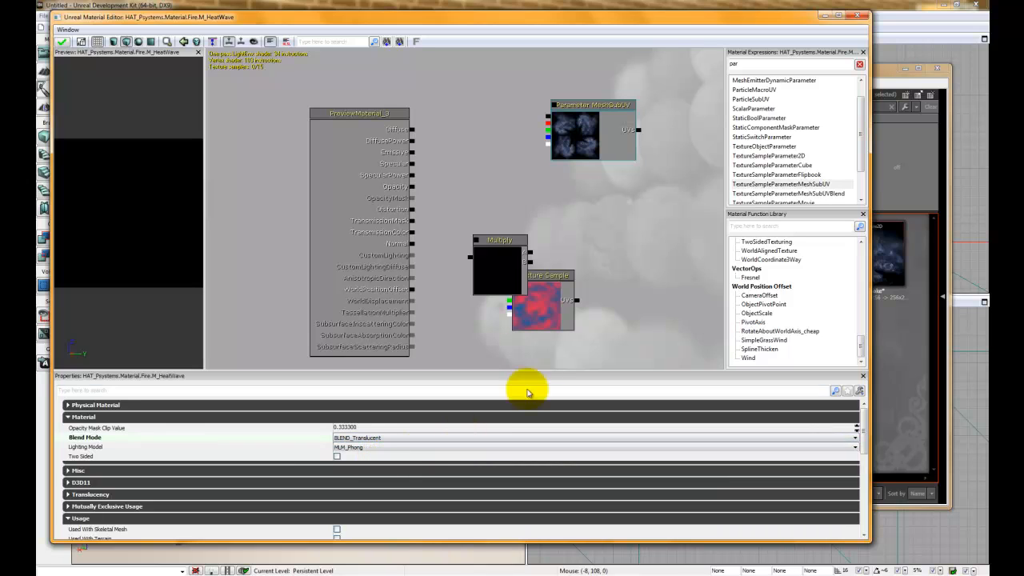
Try BLEND_Additive as the material's blend mode, and return it to BLEND_Translucent.
left_click(376, 438)
left_click(366, 466)
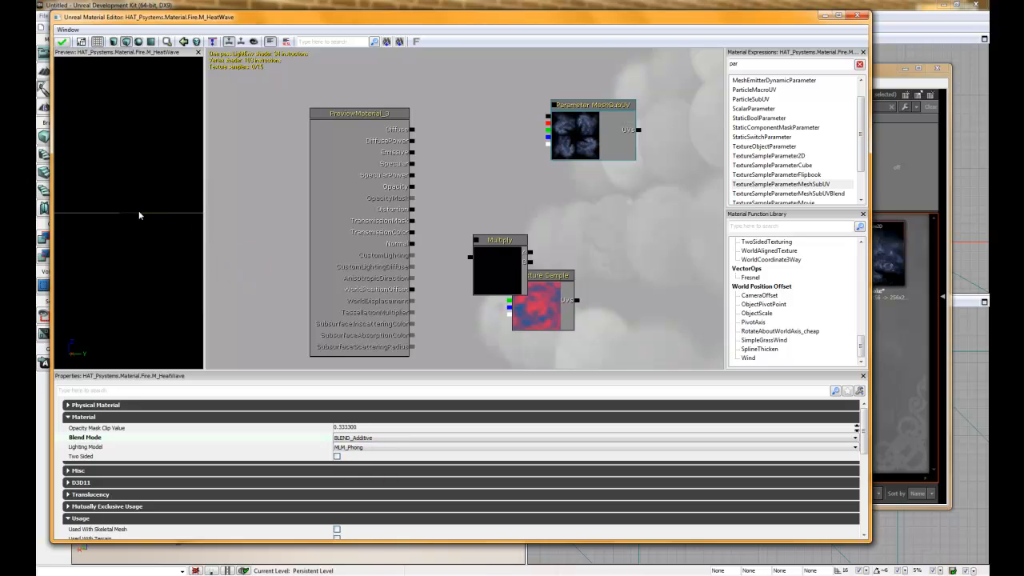
left_click(366, 437)
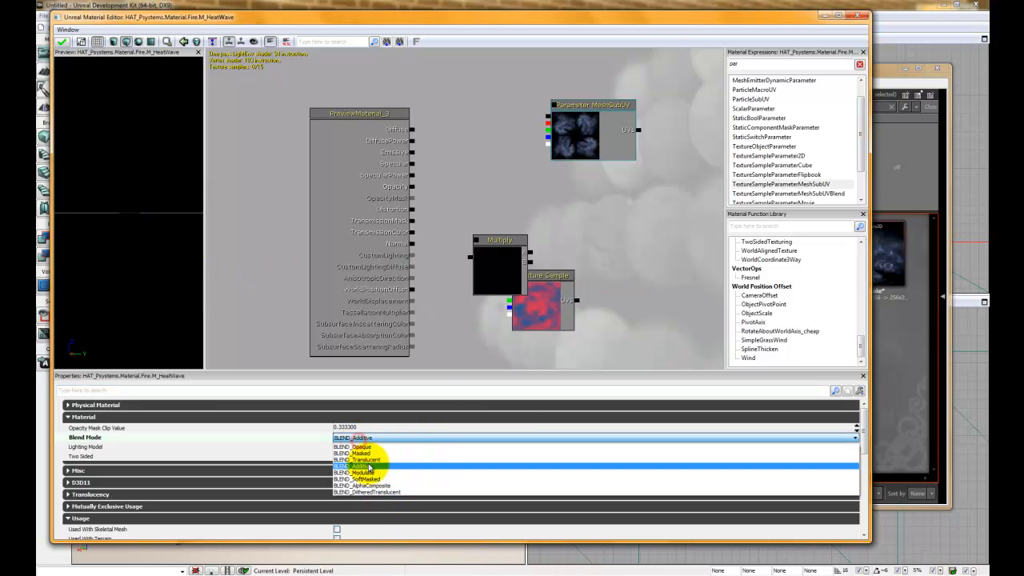
left_click(366, 459)
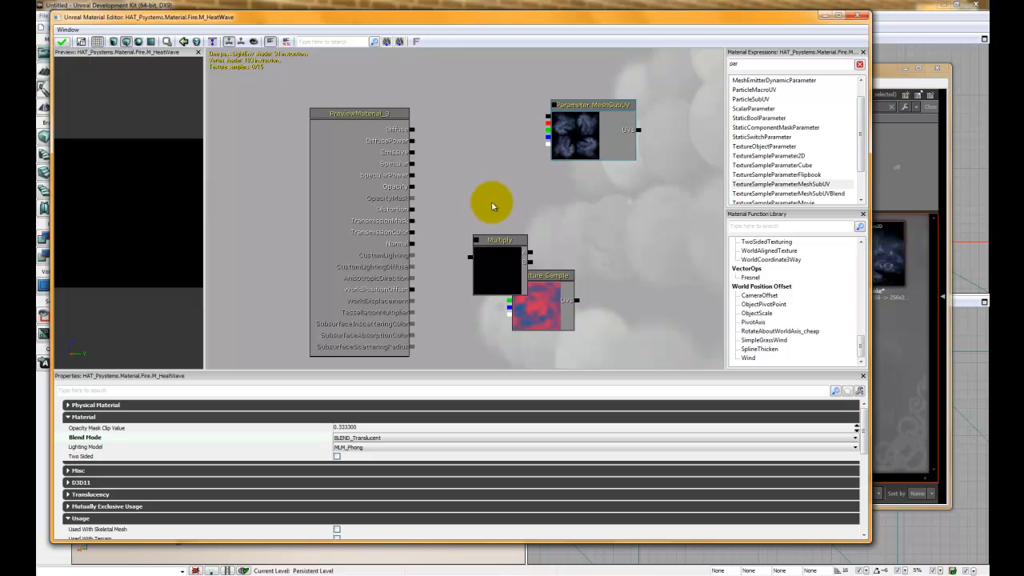
Connect the Multiply node to Opacity and move the HeatWave texture sample farther away from it.
left_click_drag(491, 206, 393, 246)
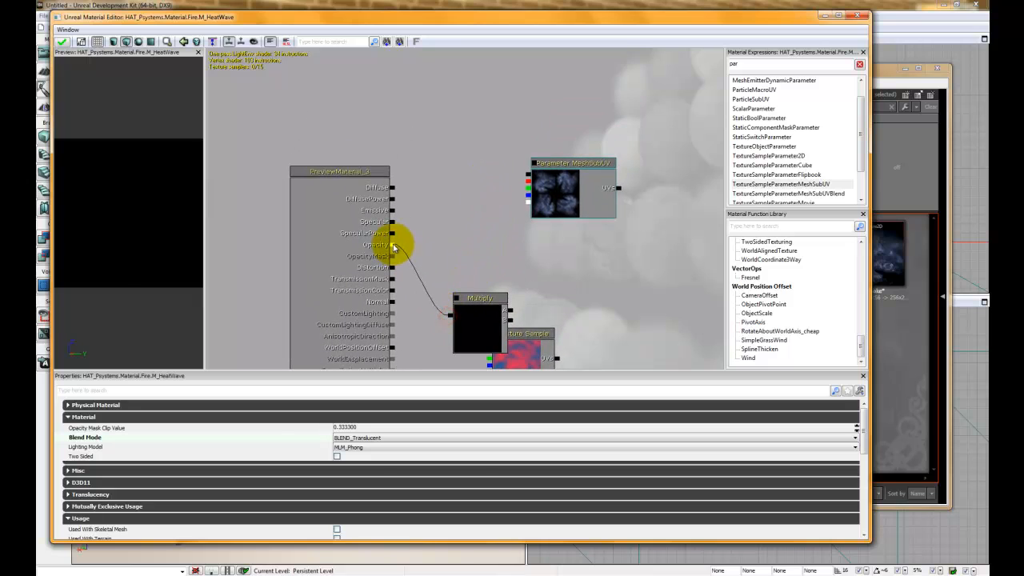
left_click_drag(552, 297, 513, 274)
left_click(487, 346)
left_click_drag(486, 347, 676, 326)
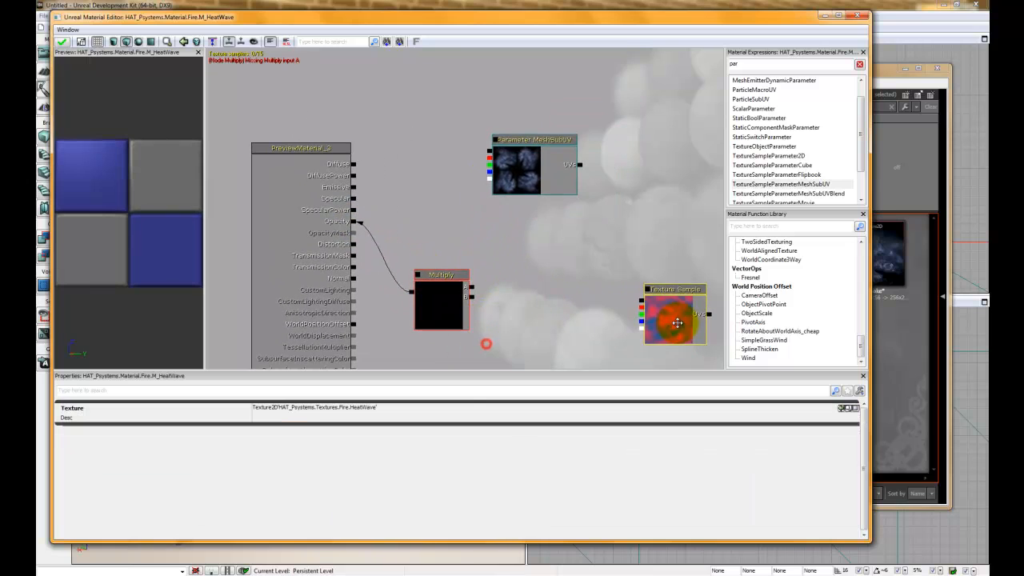
left_click_drag(548, 316, 518, 317)
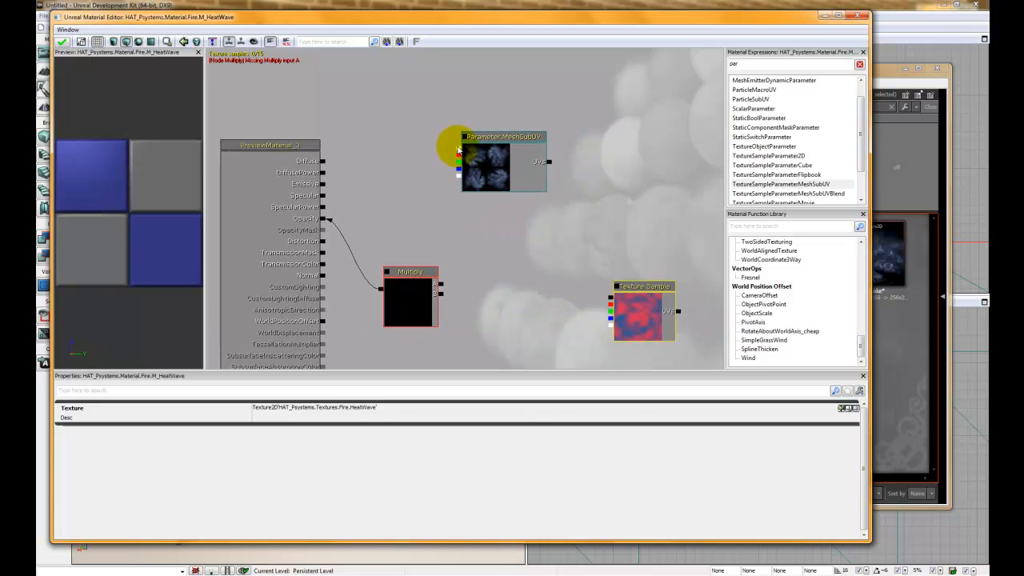
Reroute the Multiply node from Opacity to Distortion, and connect the MeshSubUV parameter to Opacity and the Multiply node's A input.
left_click_drag(459, 150, 345, 210)
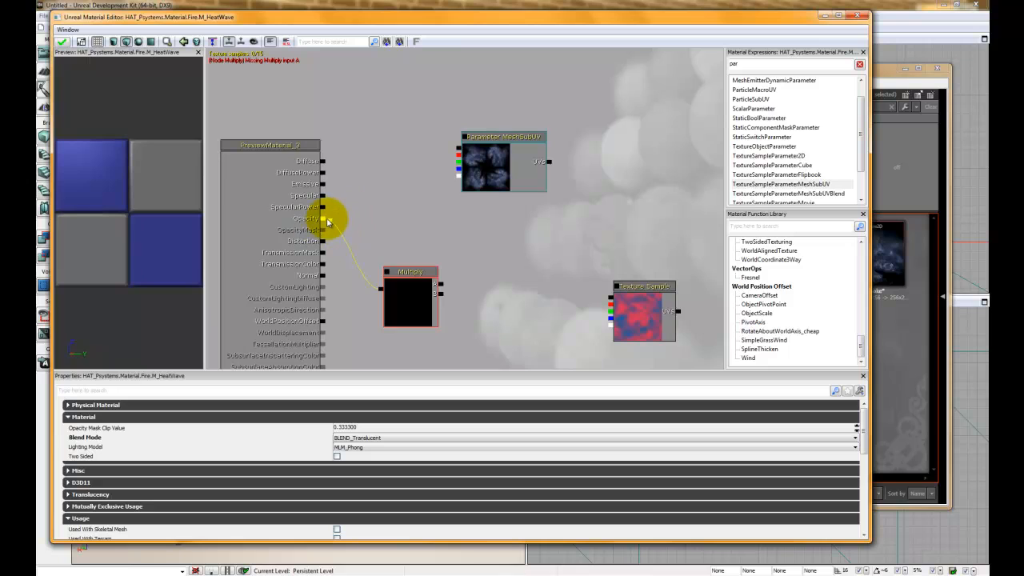
left_click(325, 221, "alt")
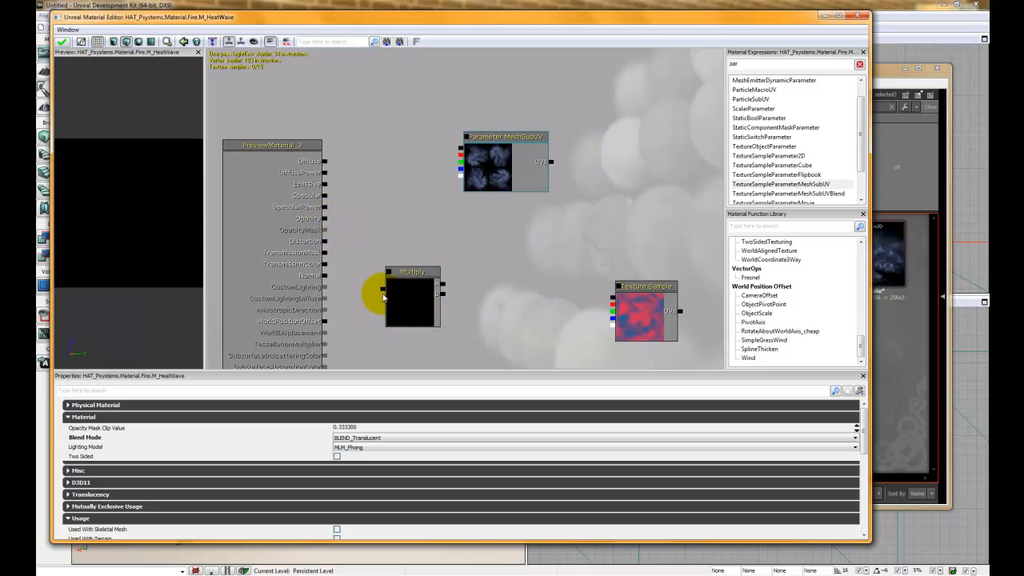
left_click_drag(383, 296, 326, 240)
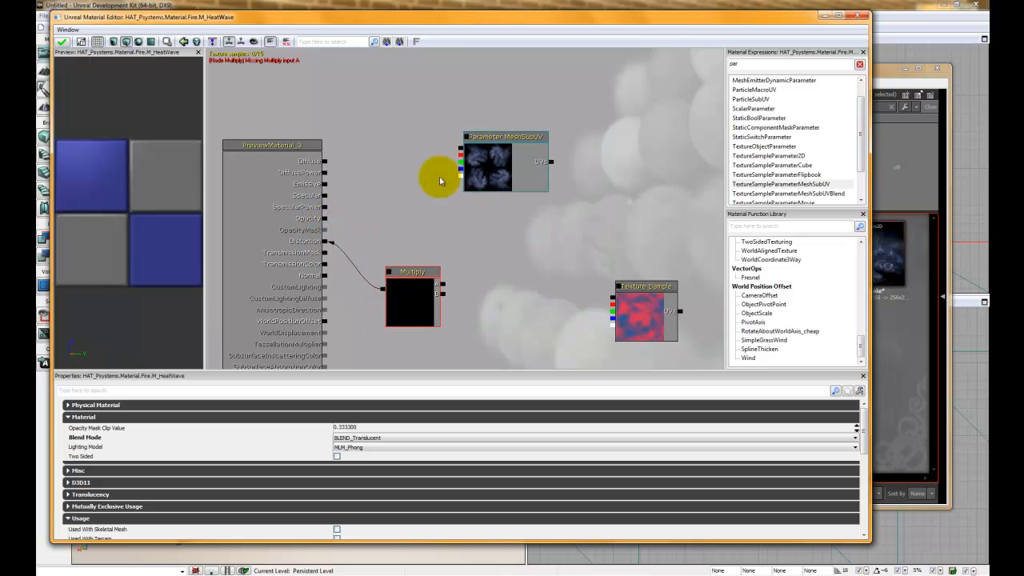
left_click_drag(460, 149, 326, 219)
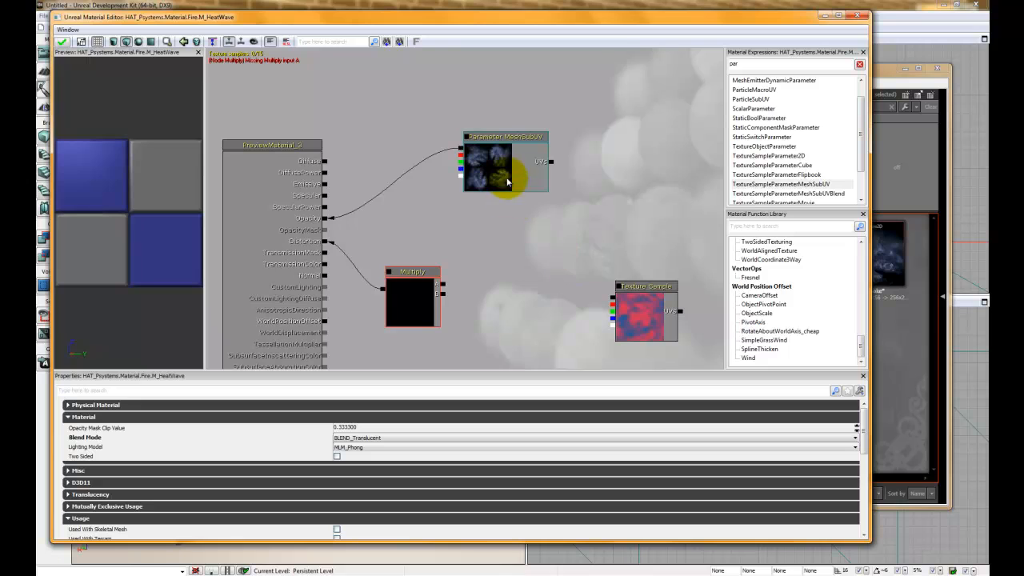
left_click_drag(460, 149, 448, 289)
Add a second Multiply node feeding the first one's B input, and move the HeatWave texture sample to the right below it.
left_click_drag(502, 337, 380, 275)
key("m")
left_click(431, 293)
left_click(460, 326)
left_click_drag(478, 306, 485, 256)
left_click(518, 292)
left_click_drag(518, 292, 536, 340)
Add a Constant node above the HeatWave texture sample and set its R value to 100.
left_click(502, 212)
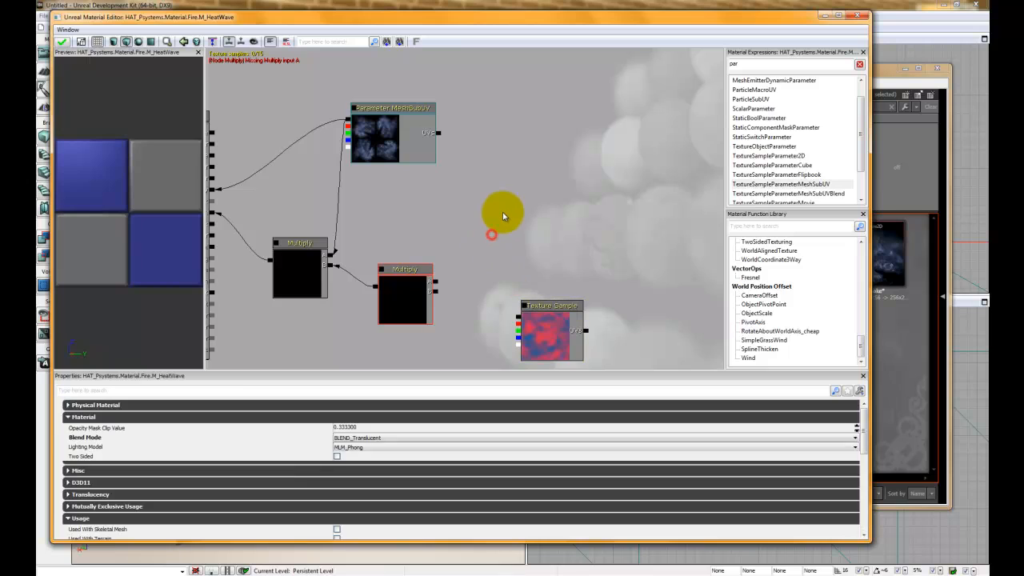
key("1")
left_click(502, 212)
left_click(277, 408)
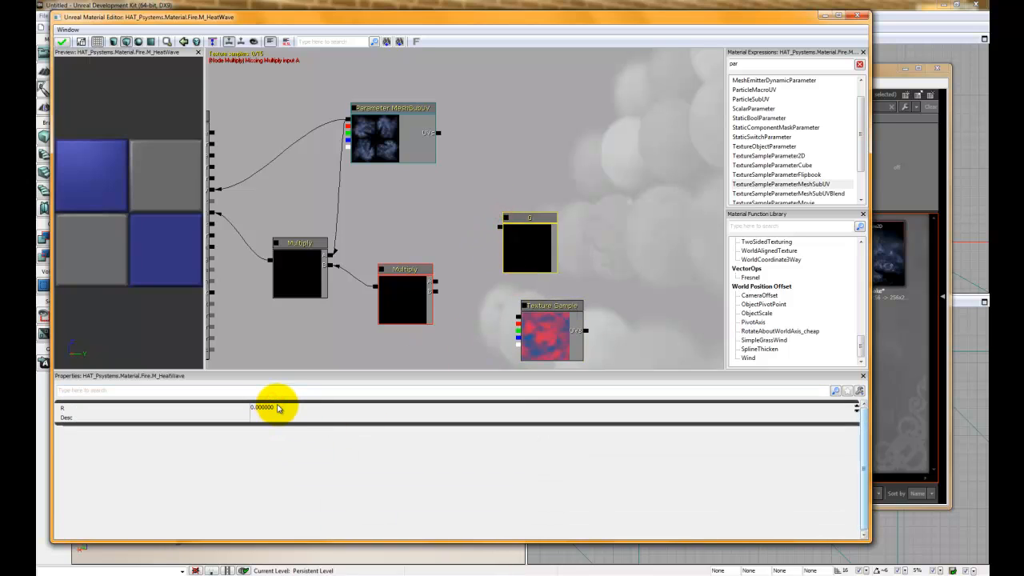
left_click(277, 408)
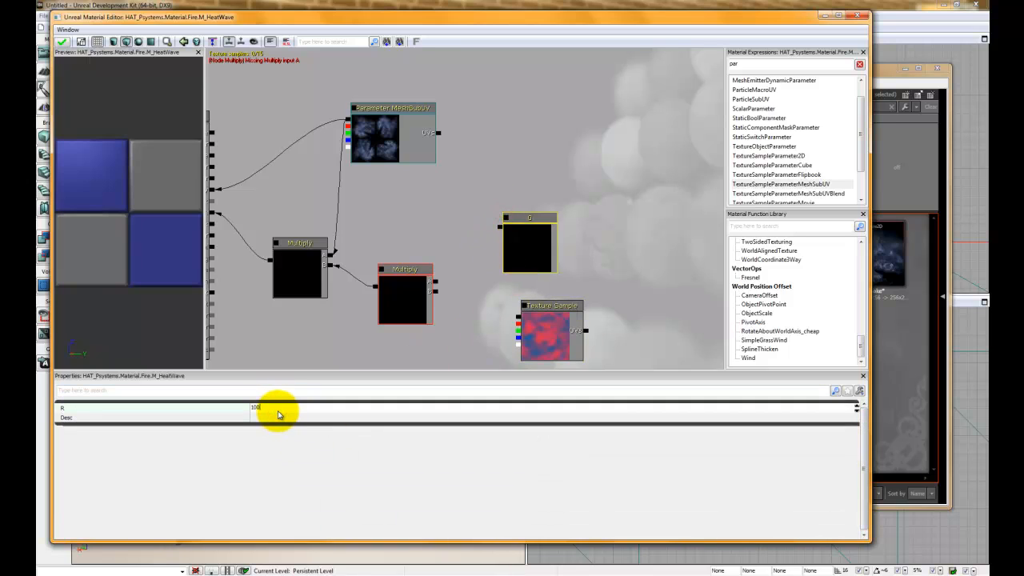
type("100")
key("Return")
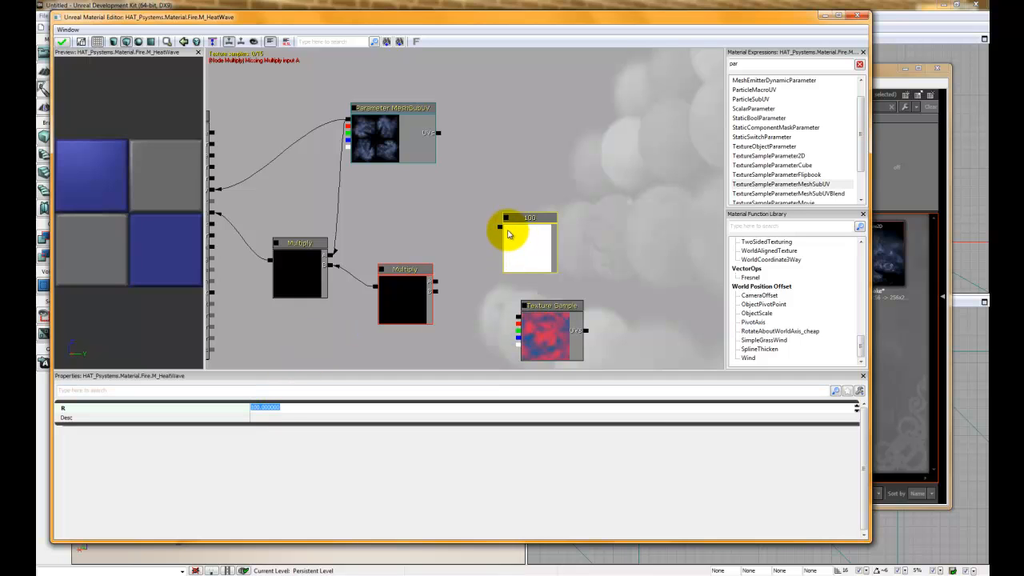
Connect the constant to the second Multiply node's A input and the HeatWave texture sample to its B input.
left_click_drag(498, 226, 437, 289)
left_click_drag(463, 338, 426, 258)
left_click(513, 295)
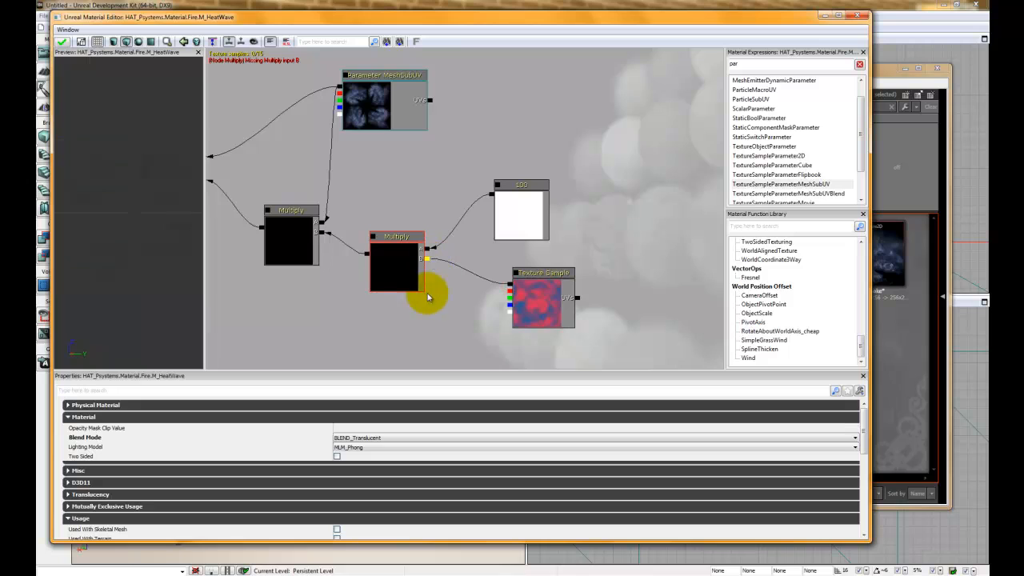
Show the material preview on a sphere and examine the distortion from several angles.
left_click_drag(149, 221, 105, 360)
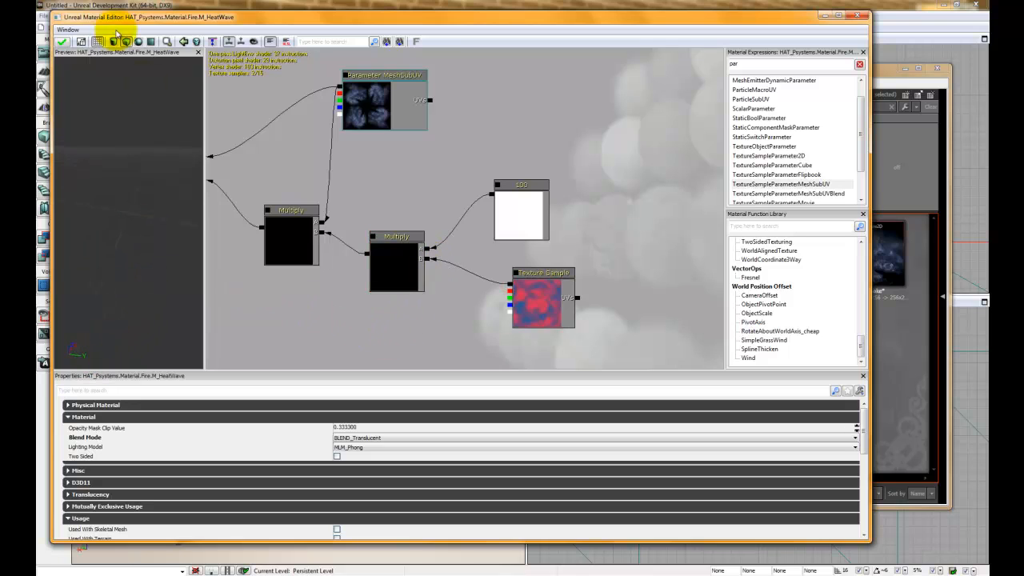
left_click(138, 42)
left_click_drag(122, 186, 163, 228)
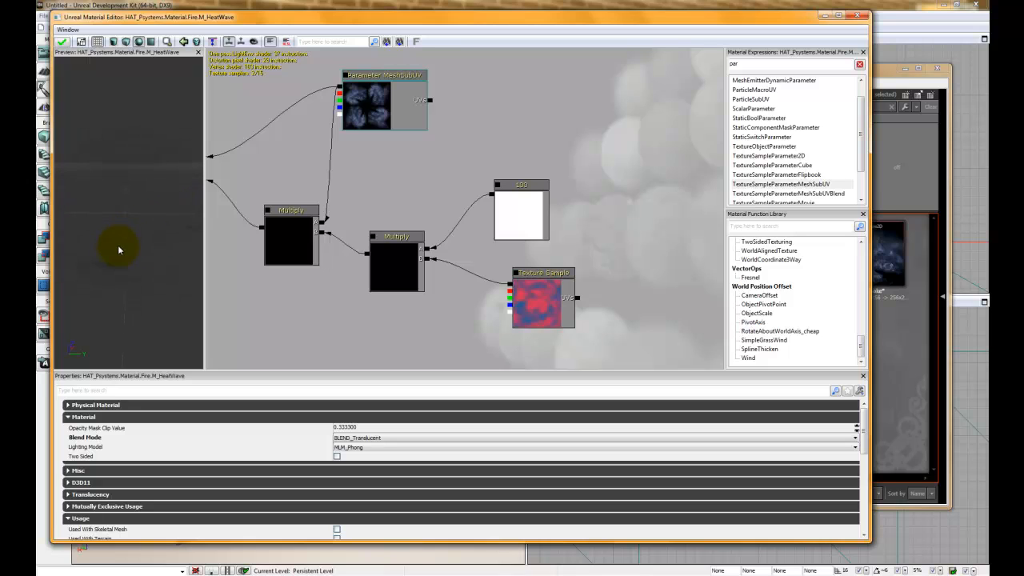
left_click_drag(123, 264, 95, 275)
left_click_drag(126, 280, 99, 275)
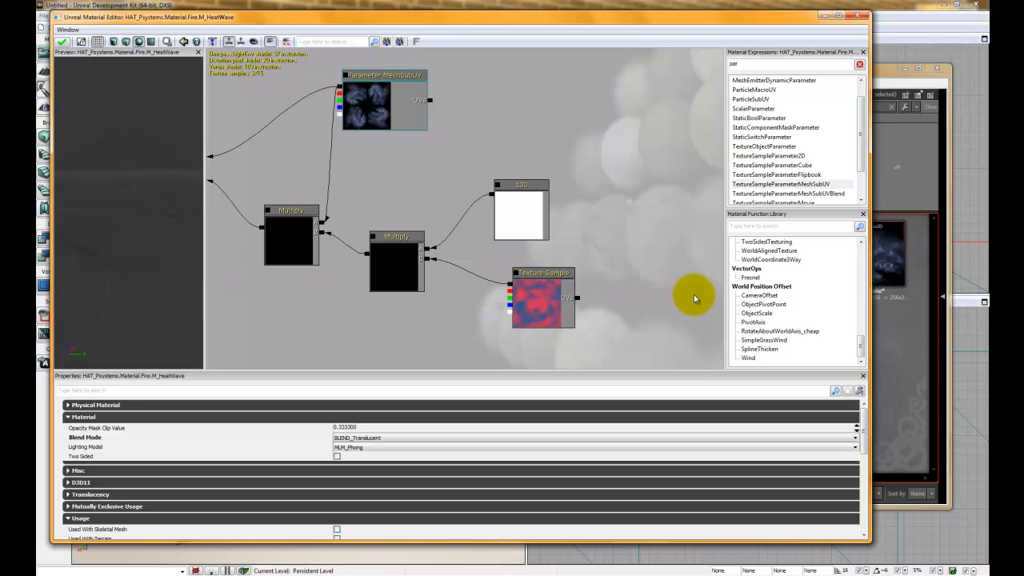
Add a Panner node beside the HeatWave texture sample and connect it to the sample's UVs input.
left_click_drag(690, 293, 616, 268)
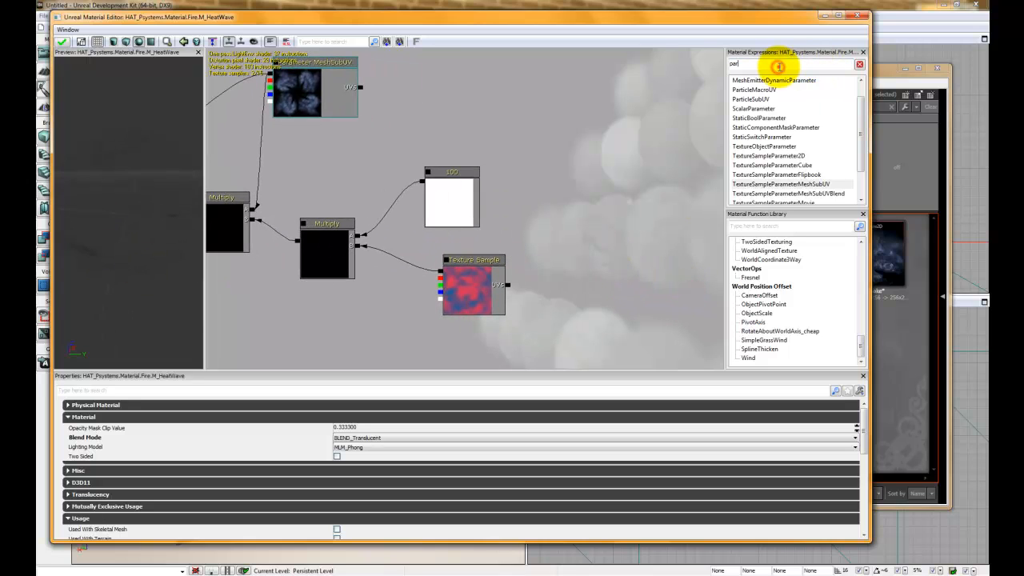
left_click_drag(778, 67, 746, 75)
type("pan")
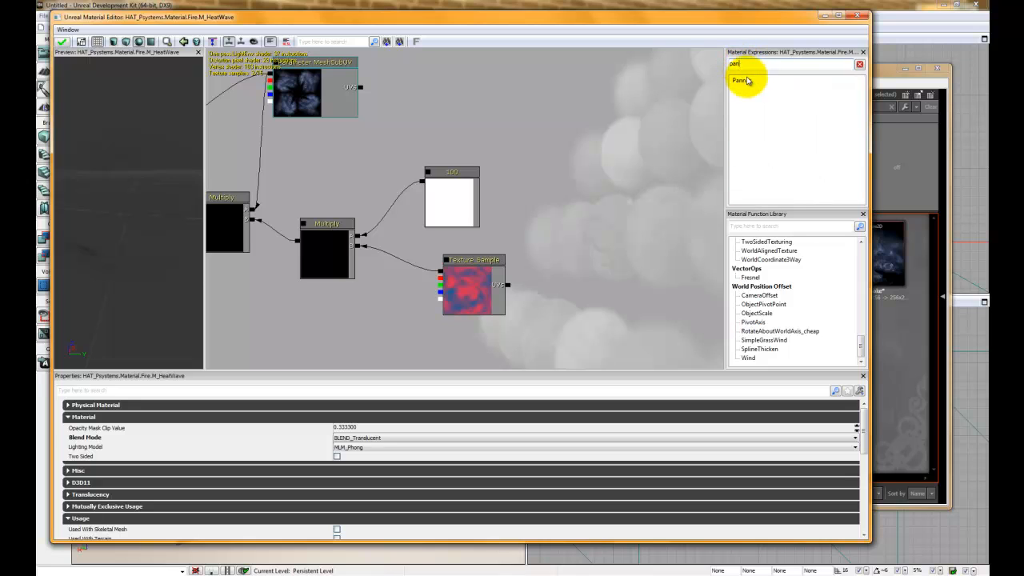
left_click_drag(747, 80, 504, 284)
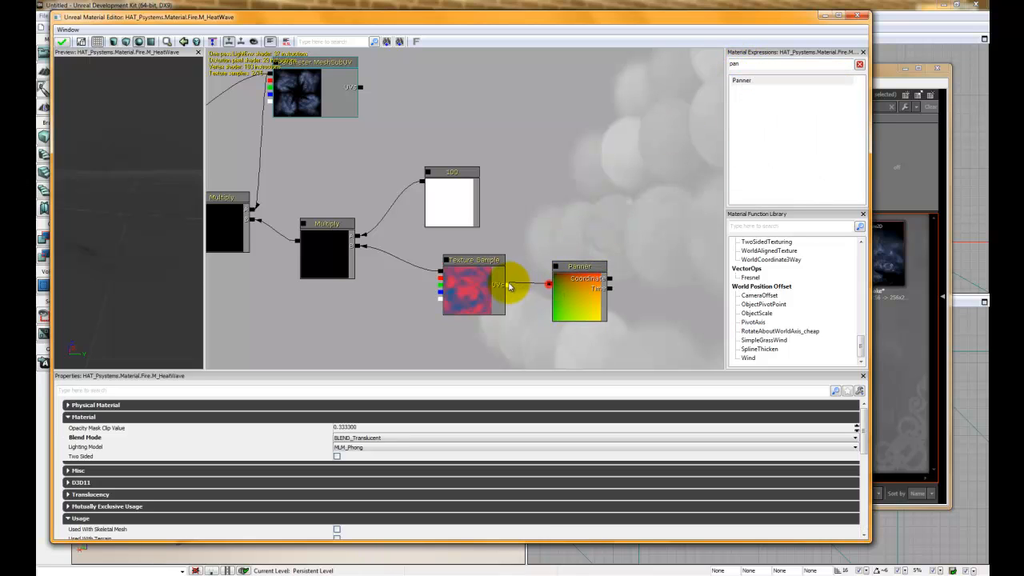
Set the Panner's Speed X to 0.5 and Speed Y to 0.24.
left_click(578, 312)
left_click(305, 409)
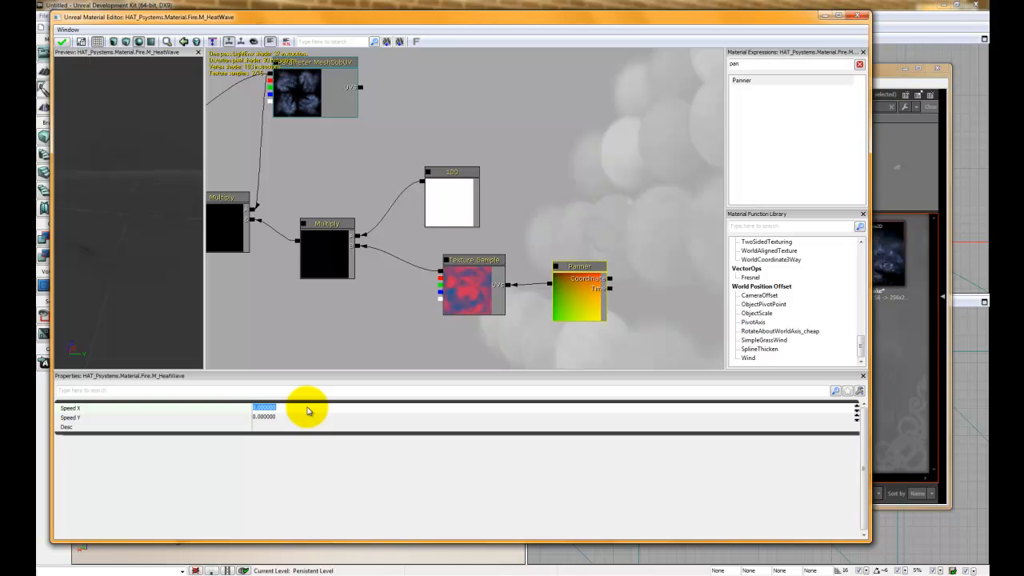
left_click(309, 411)
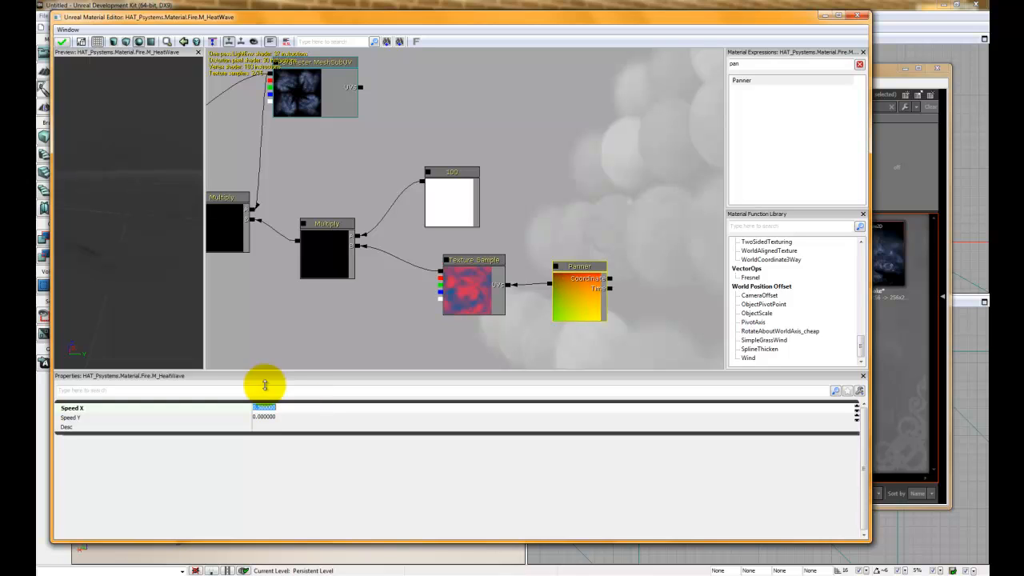
left_click(125, 286)
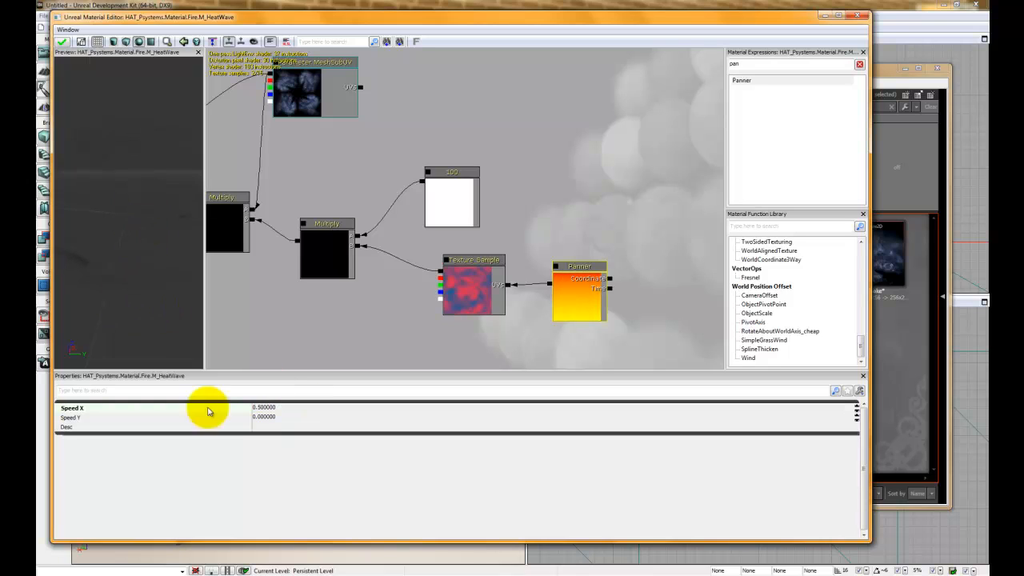
left_click(285, 418)
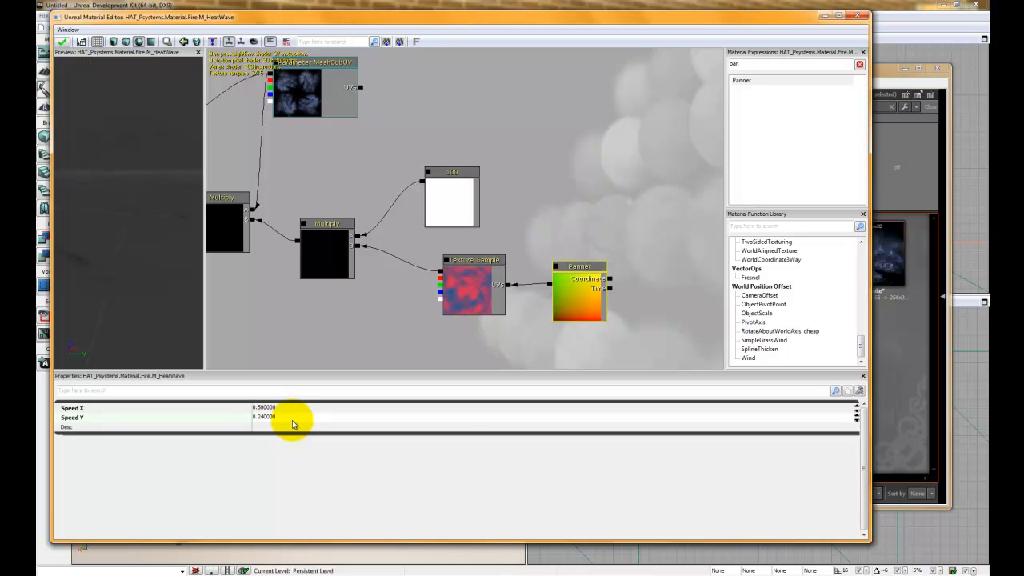
left_click(293, 423)
left_click(166, 269)
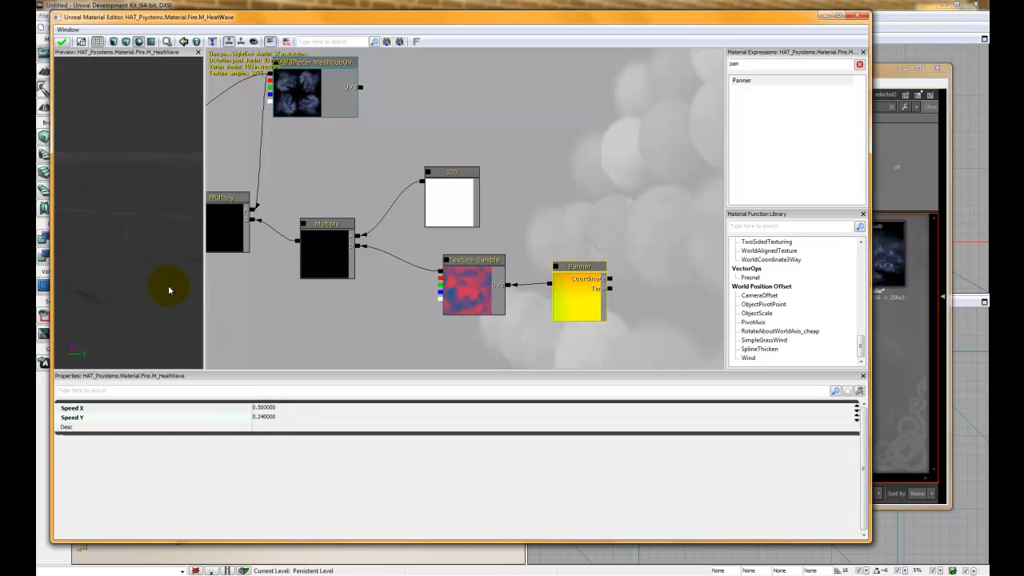
Examine the panning distortion in the preview on a cube and again on a sphere.
left_click(126, 41)
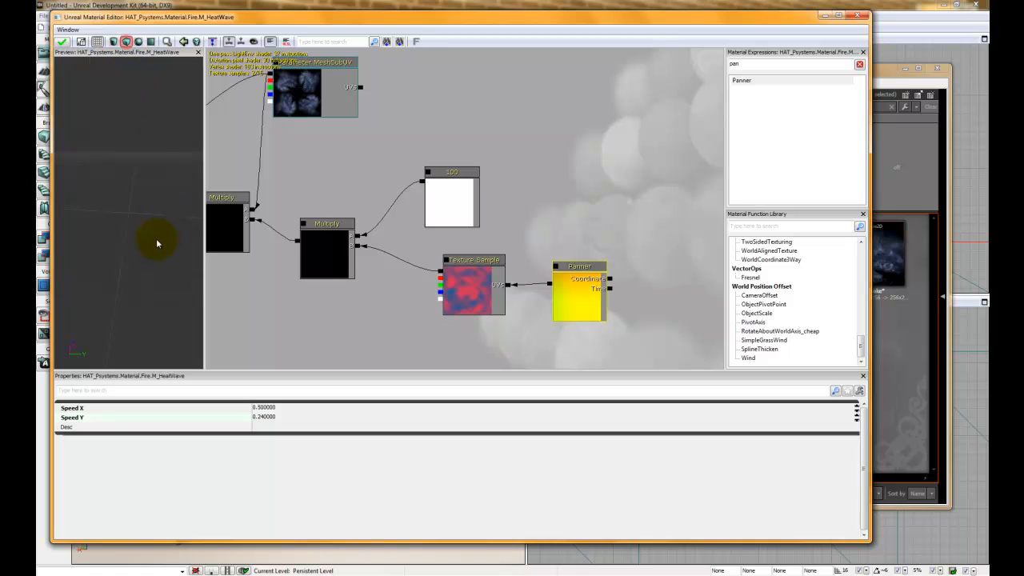
mouse_move(153, 244)
left_mouse_down()
mouse_move(168, 190)
mouse_move(156, 239)
left_mouse_up()
left_click(138, 41)
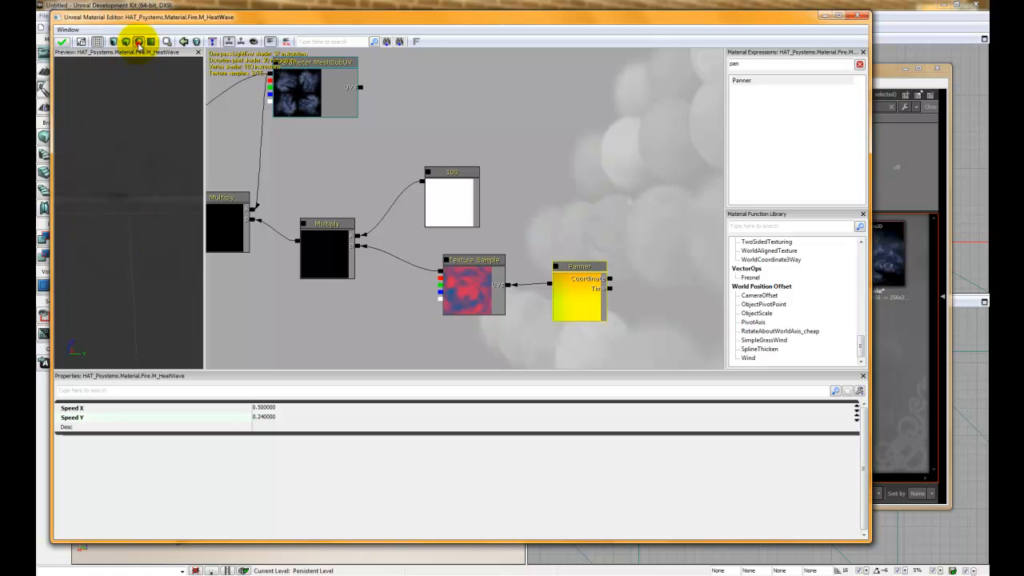
left_click_drag(147, 231, 145, 222)
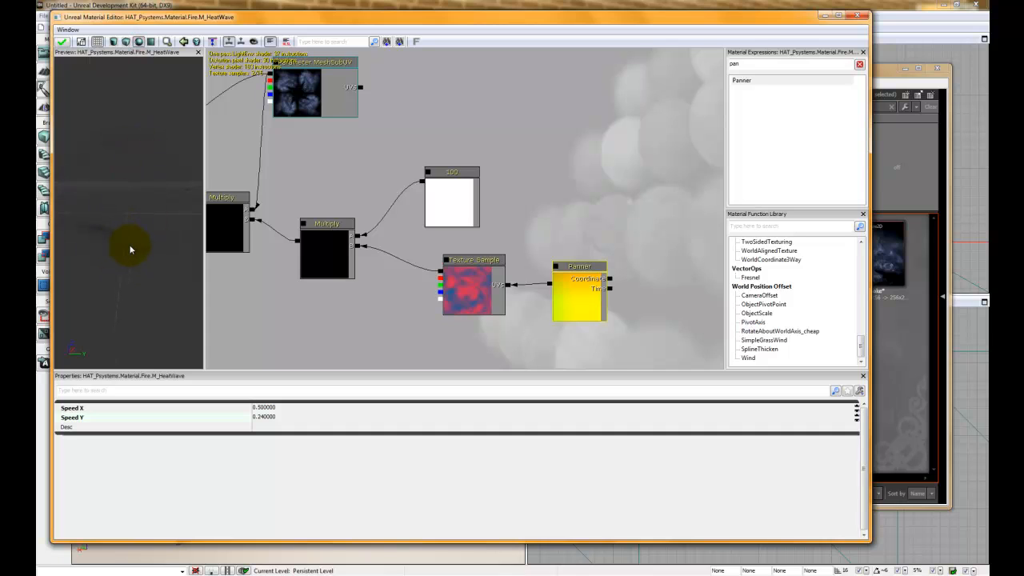
Enable Used With Particle Sprites in the material's usage settings.
mouse_move(420, 168)
left_mouse_down()
mouse_move(388, 137)
mouse_move(432, 165)
left_mouse_up()
left_click(343, 286)
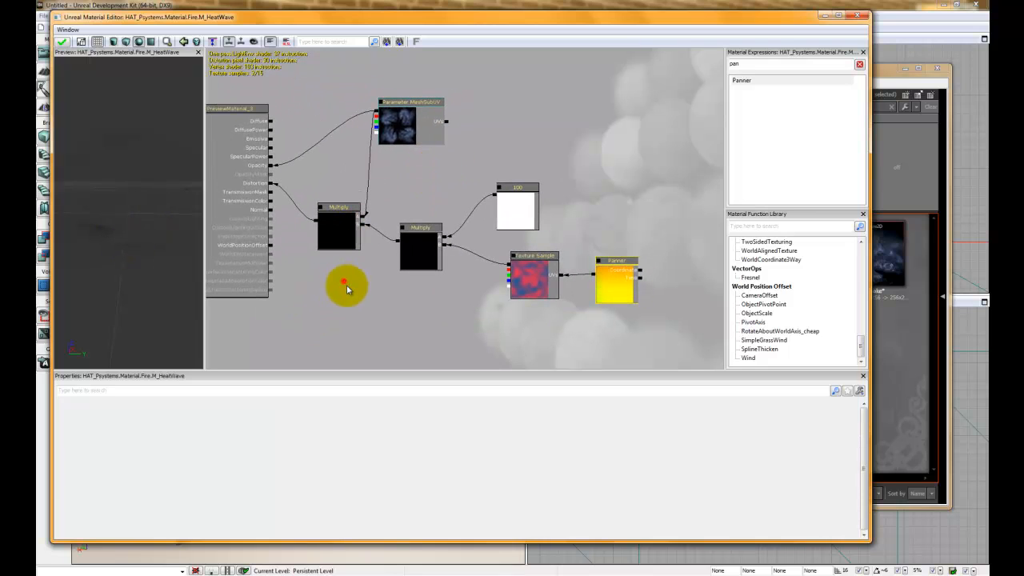
left_click_drag(861, 430, 864, 463)
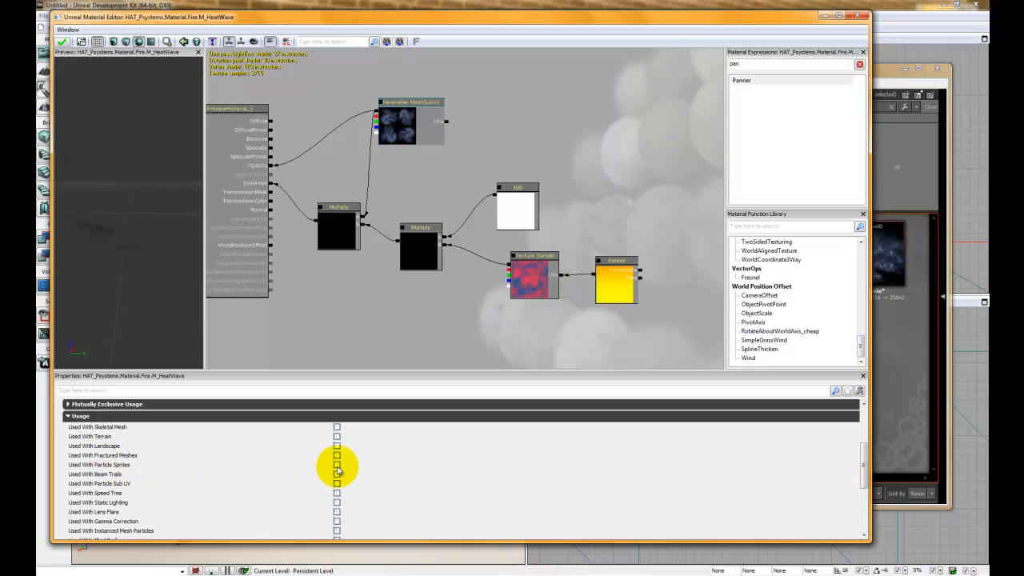
left_click(337, 465)
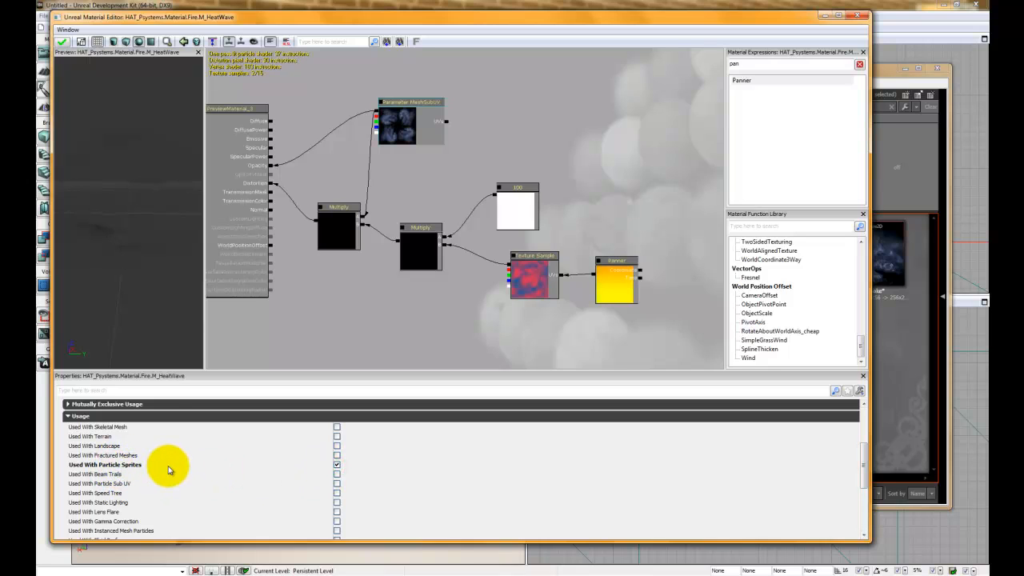
Close the M_HeatWave material with its changes applied to the original, and save the HAT_Psystems package.
left_click(856, 18)
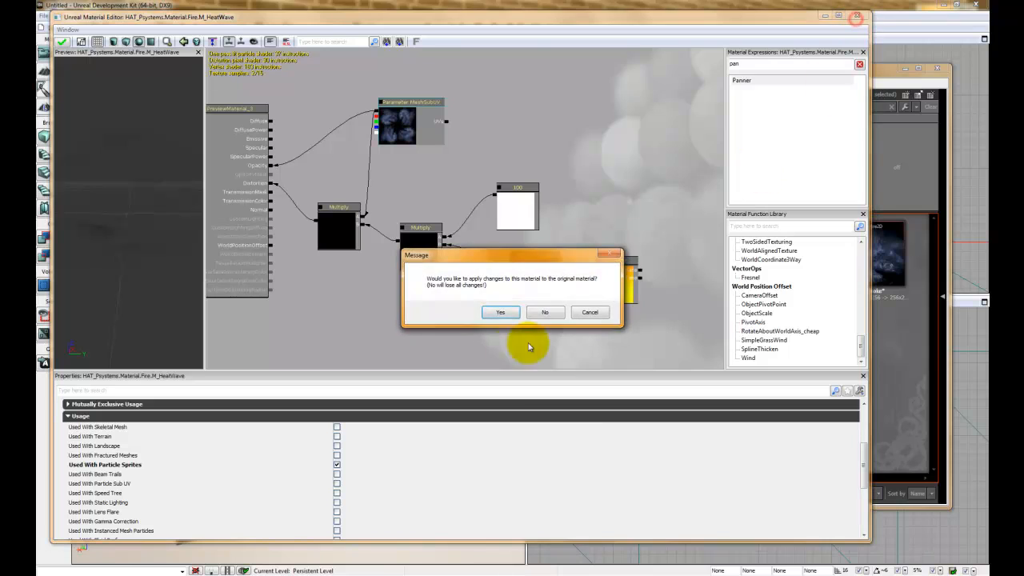
left_click(496, 312)
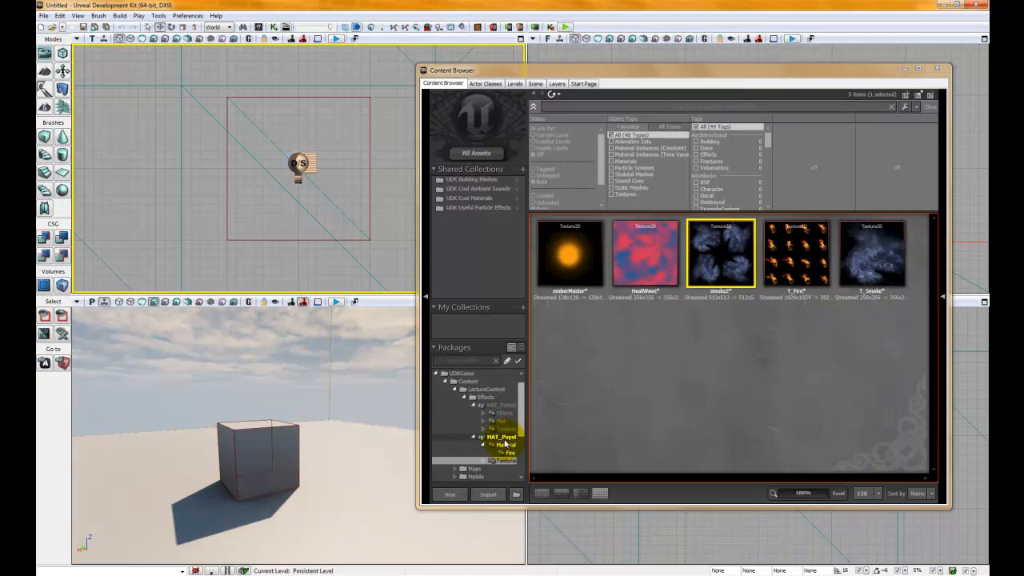
right_click(504, 446)
key("Escape")
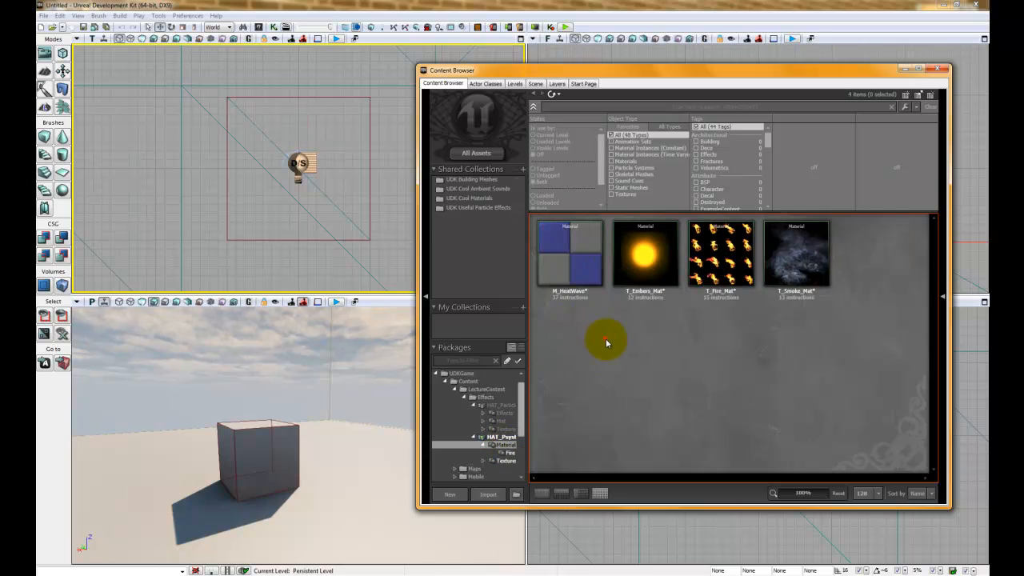
right_click(510, 448)
left_click(526, 454)
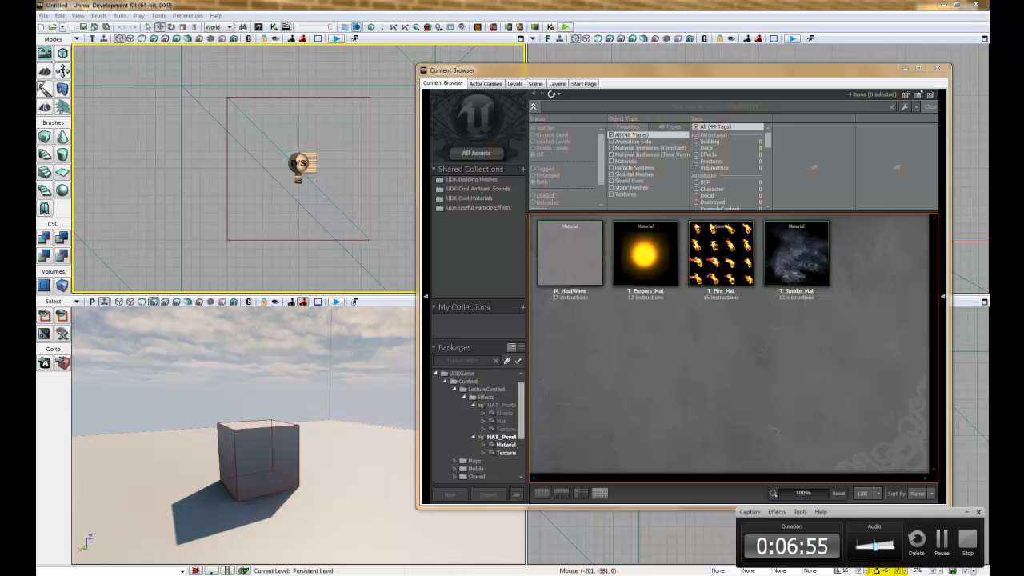
left_click(942, 547)
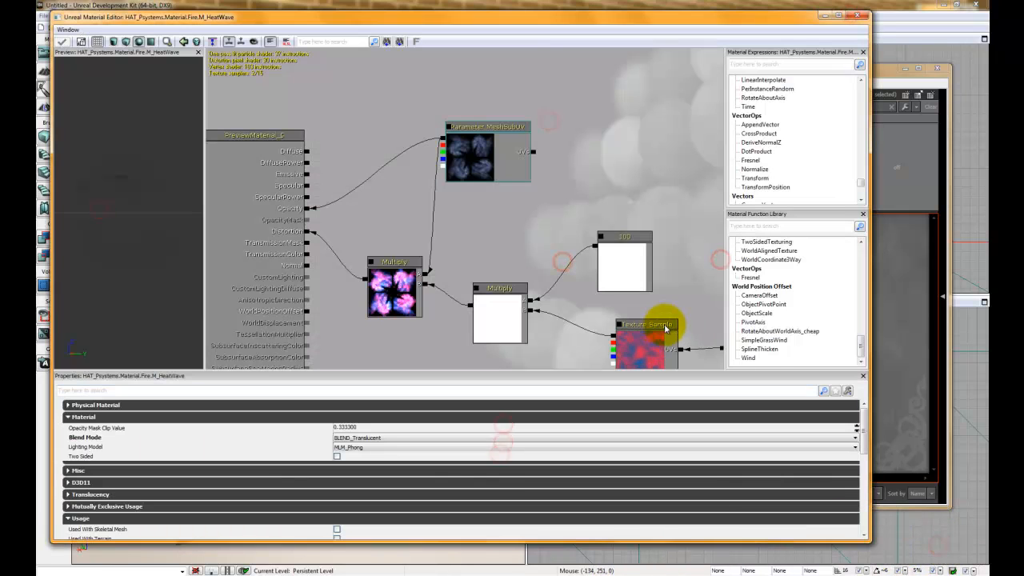
Try the BLEND_Modulate and BLEND_Additive blend modes on M_HeatWave and check the preview.
left_click(524, 203)
left_click_drag(505, 261, 541, 233)
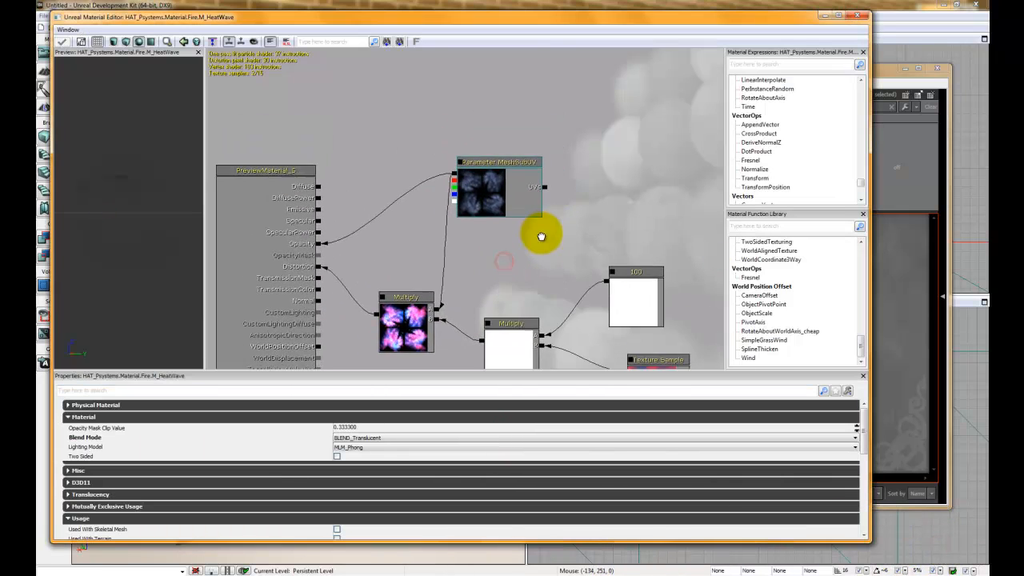
scroll(542, 230, "down", 2)
scroll(511, 216, "up", 2)
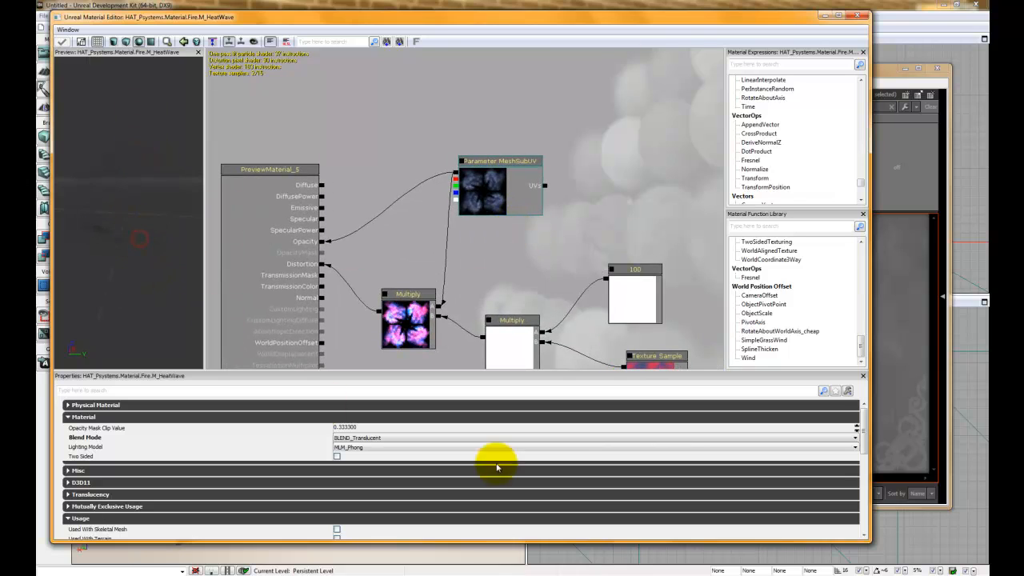
left_click(376, 438)
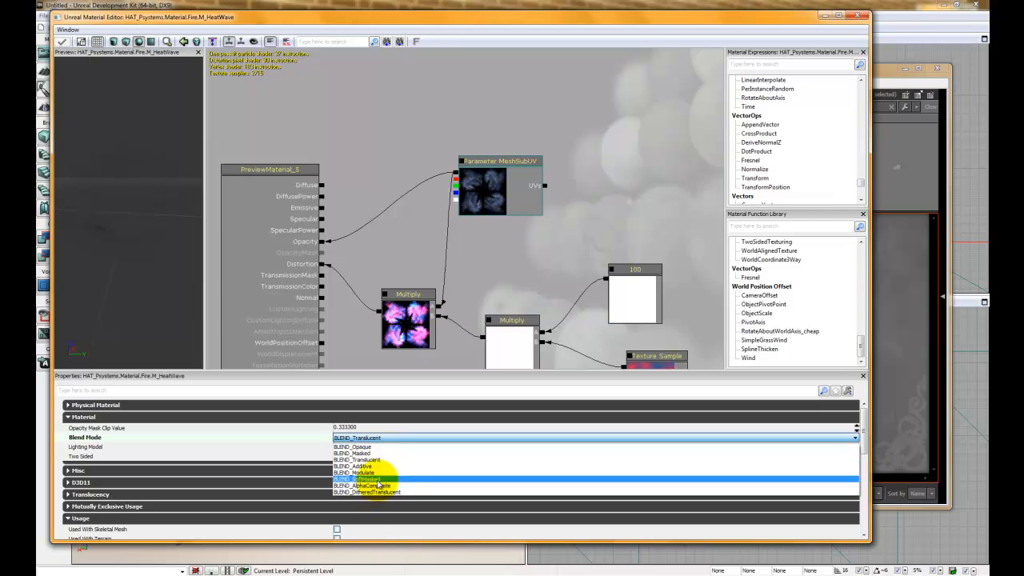
left_click(377, 469)
left_click(370, 438)
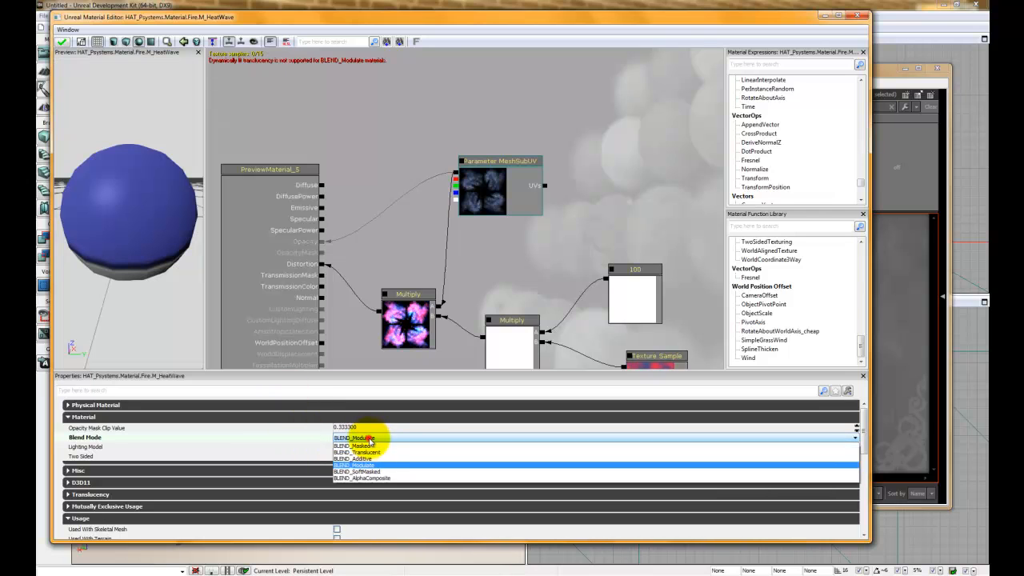
left_click(377, 459)
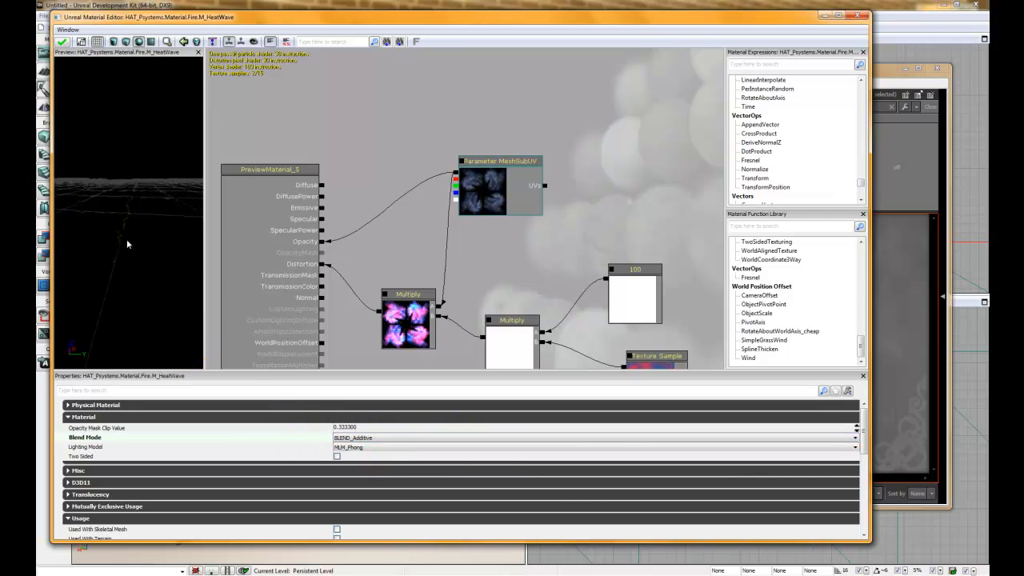
left_click_drag(127, 244, 135, 216)
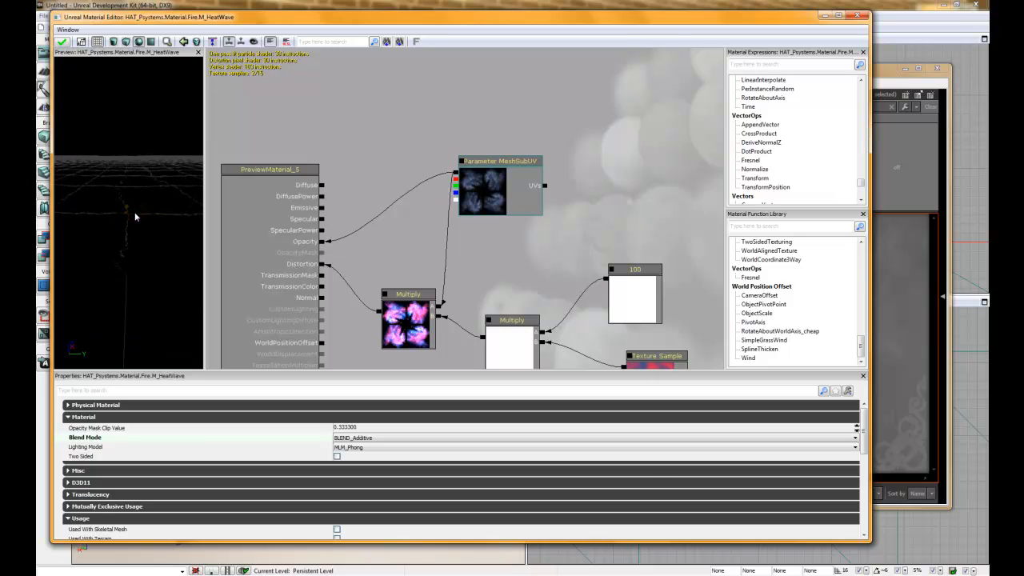
Try the BLEND_Translucent and BLEND_SoftMasked blend modes on M_HeatWave.
left_click(366, 438)
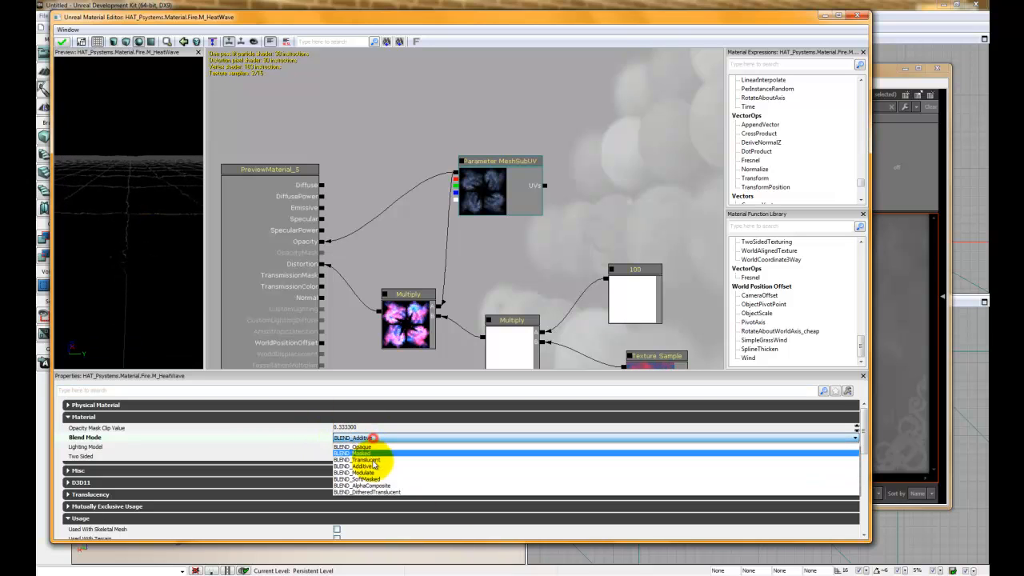
left_click(368, 462)
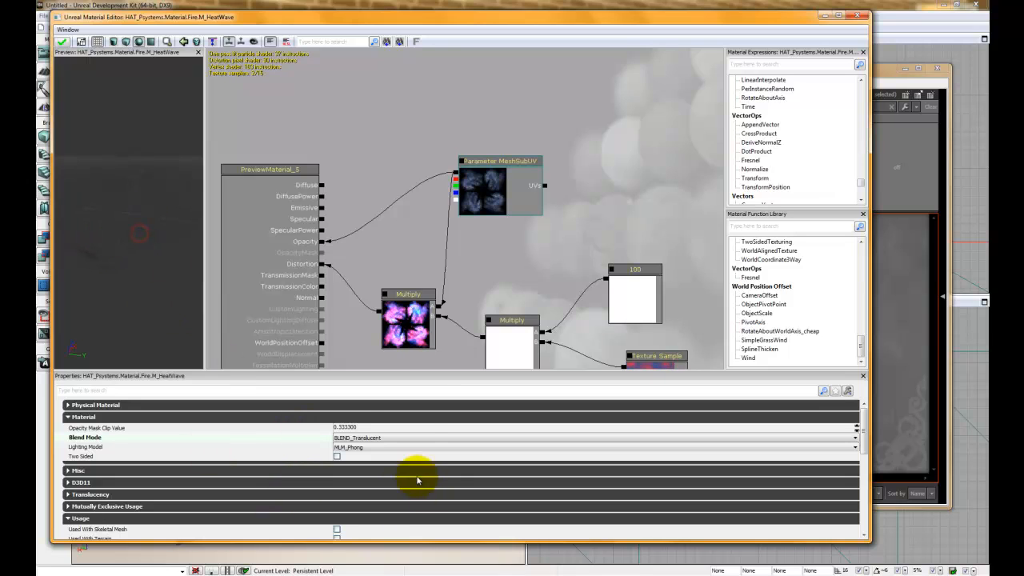
left_click(366, 439)
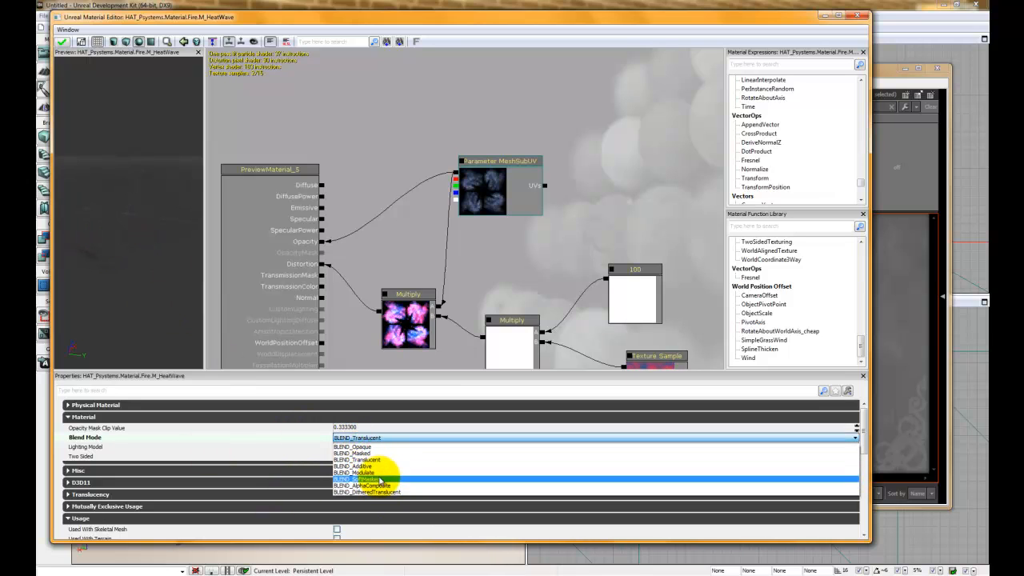
left_click(373, 478)
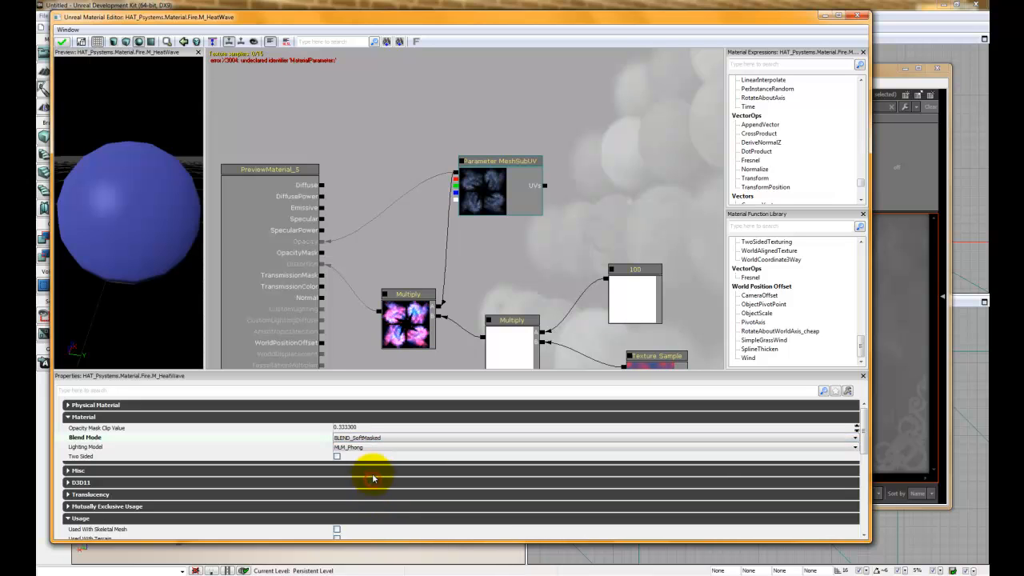
Set M_HeatWave's blend mode to BLEND_Additive, check the preview, and close the material with the changes applied to the original.
left_click(368, 438)
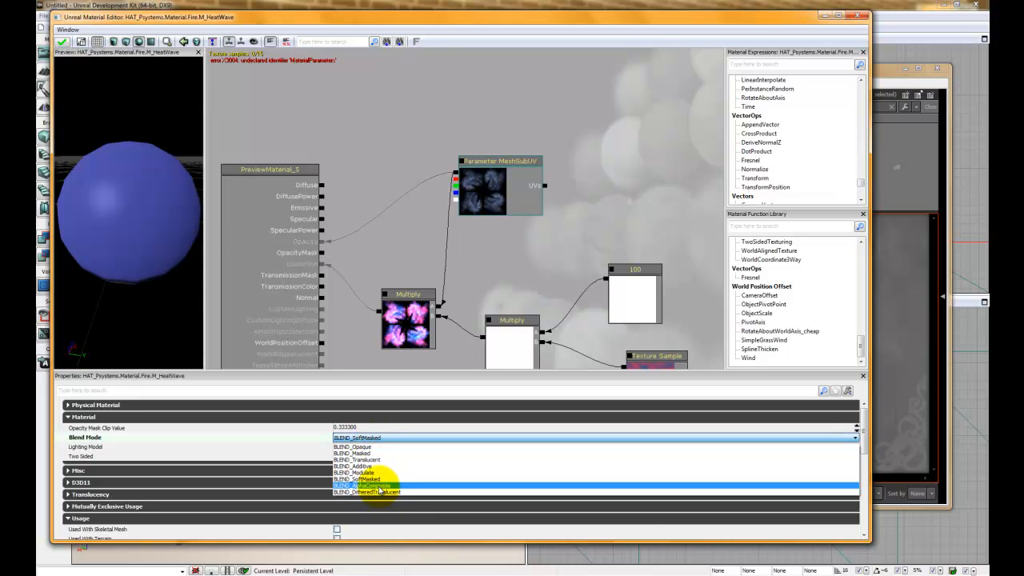
left_click(369, 447)
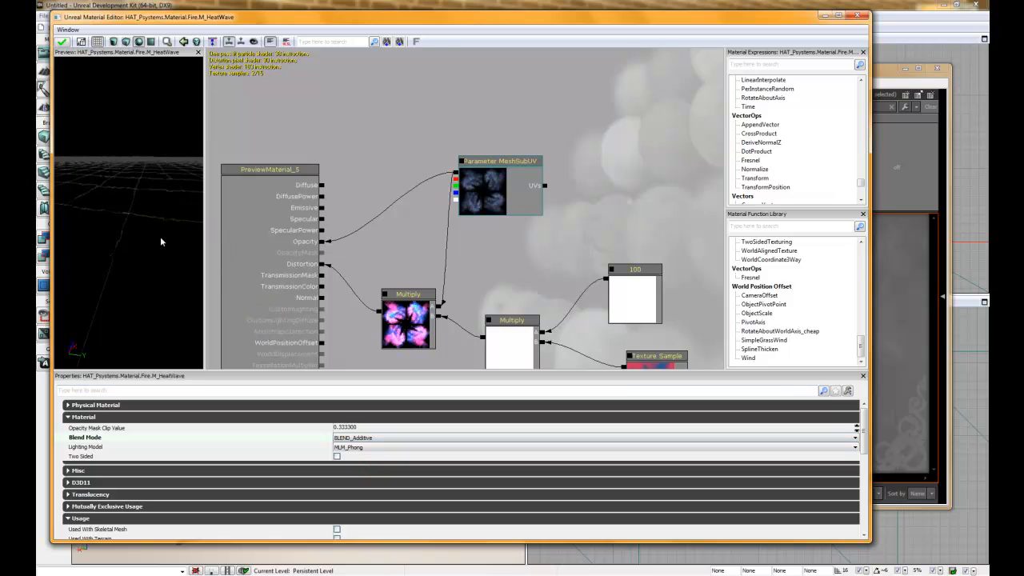
left_click_drag(156, 247, 147, 239)
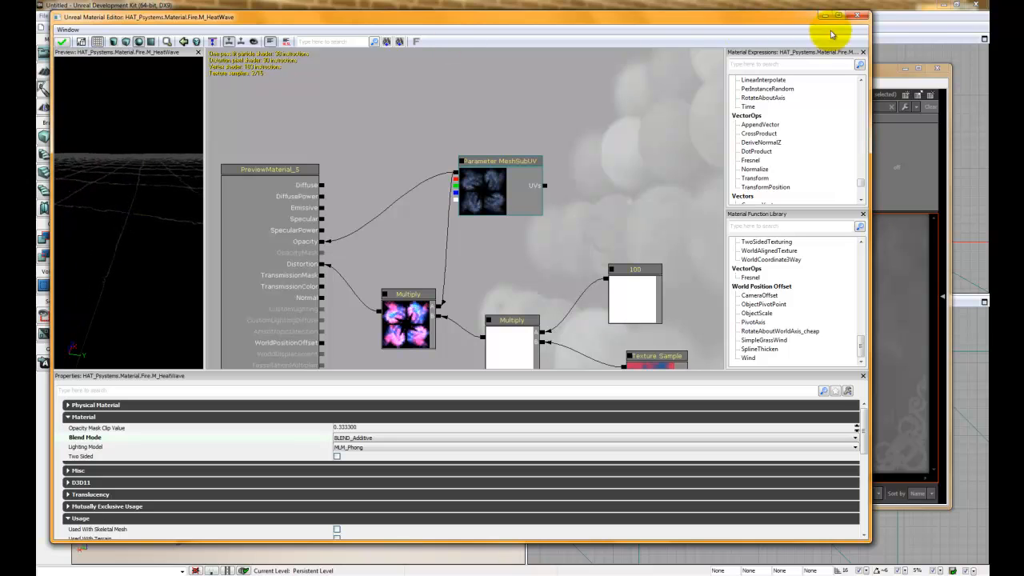
left_click(861, 15)
left_click(501, 310)
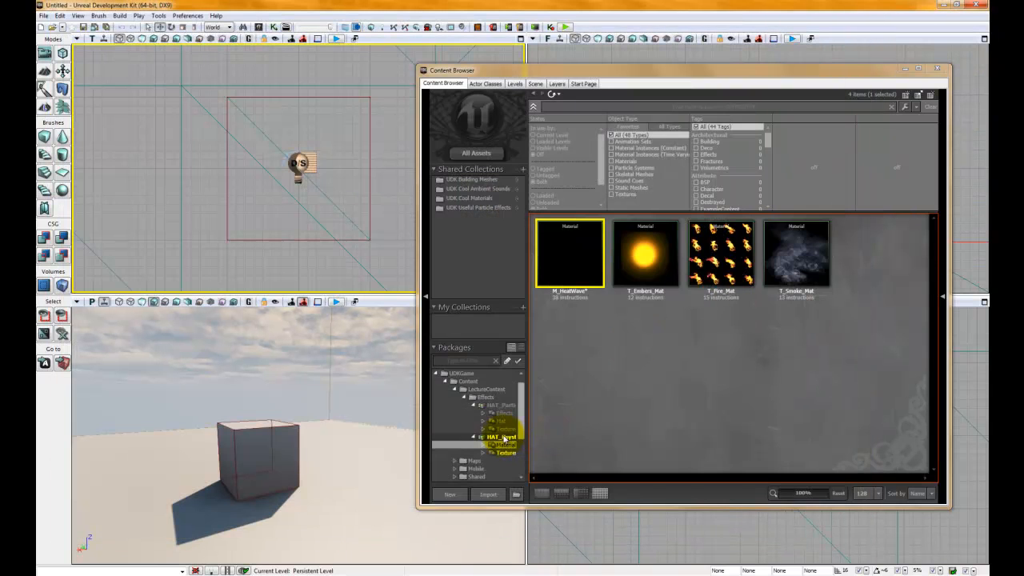
Save the HAT_Psystems package and show the contents of its Material group.
right_click(504, 438)
left_click(535, 443)
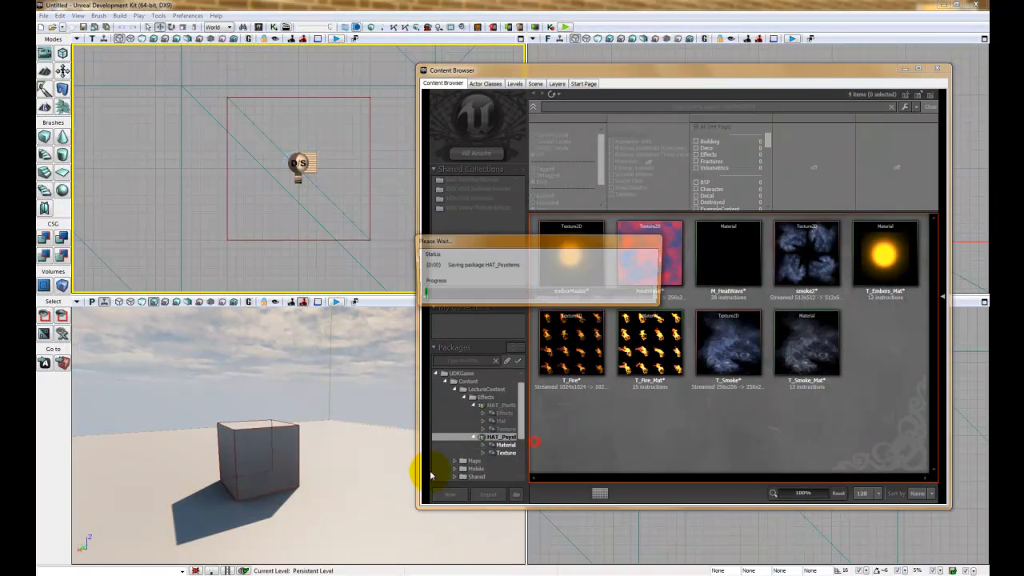
left_click(504, 436)
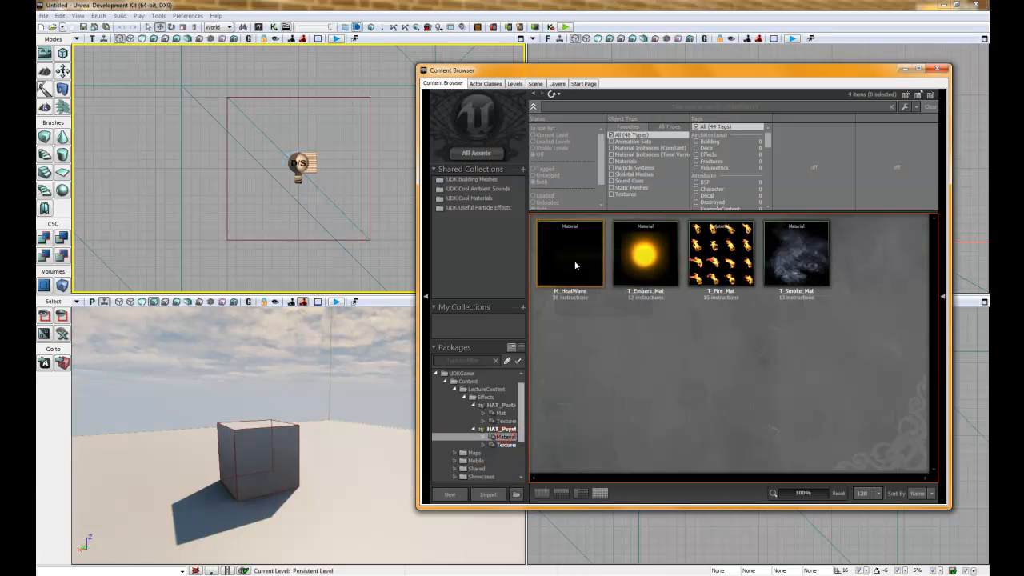
mouse_move(582, 310)
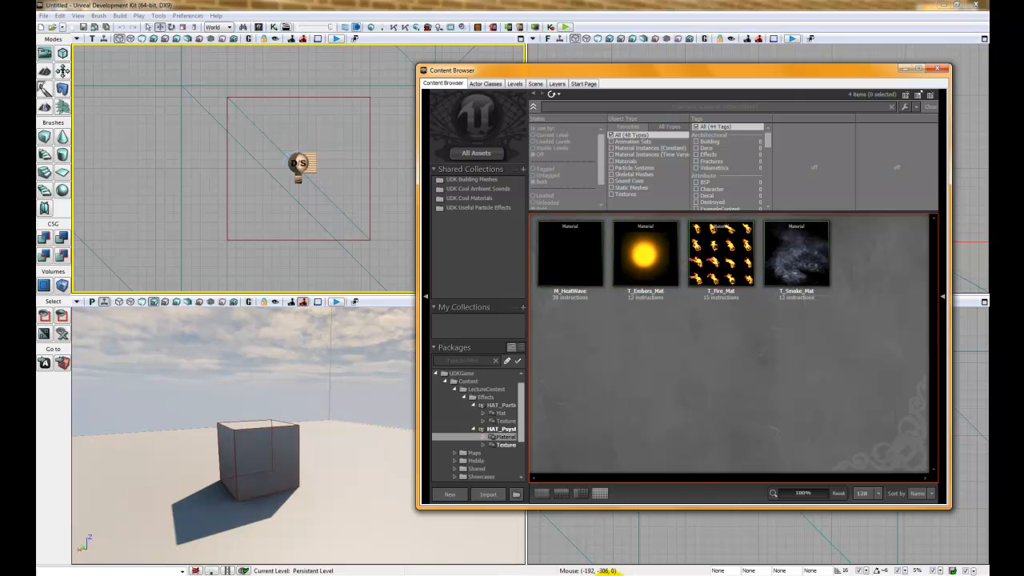
left_click(609, 575)
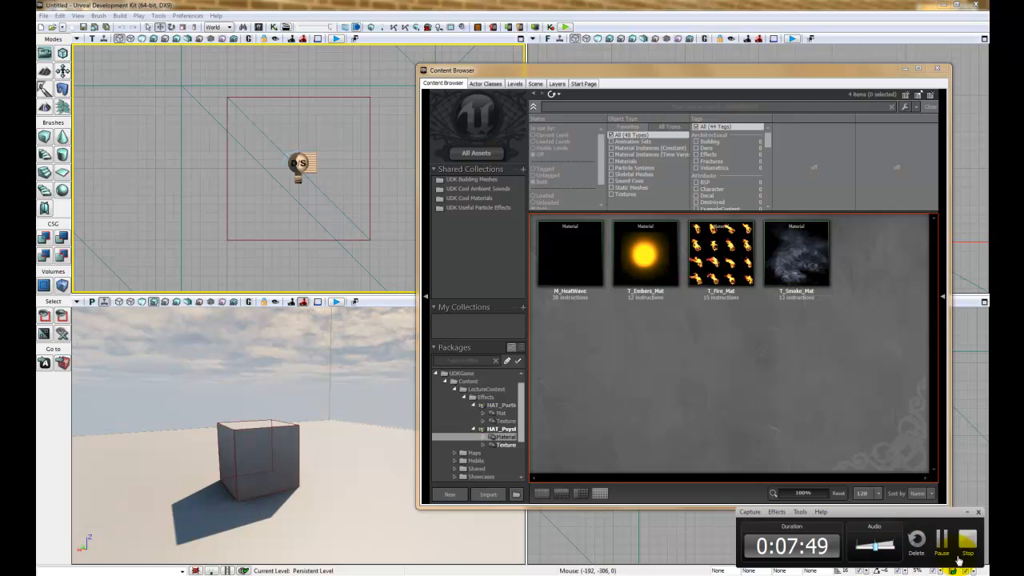